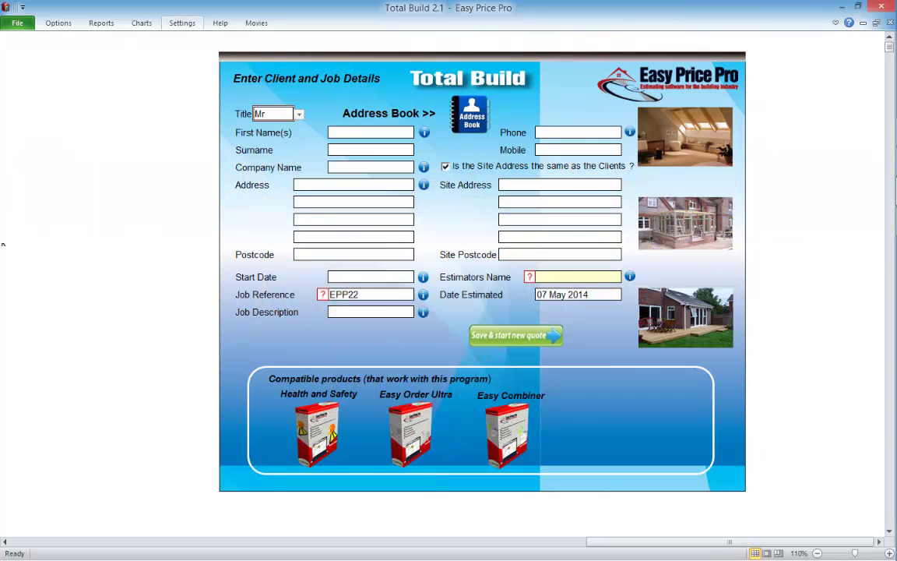
- Open the Module Library and look through the full list of available estimating modules
left_click(182, 22)
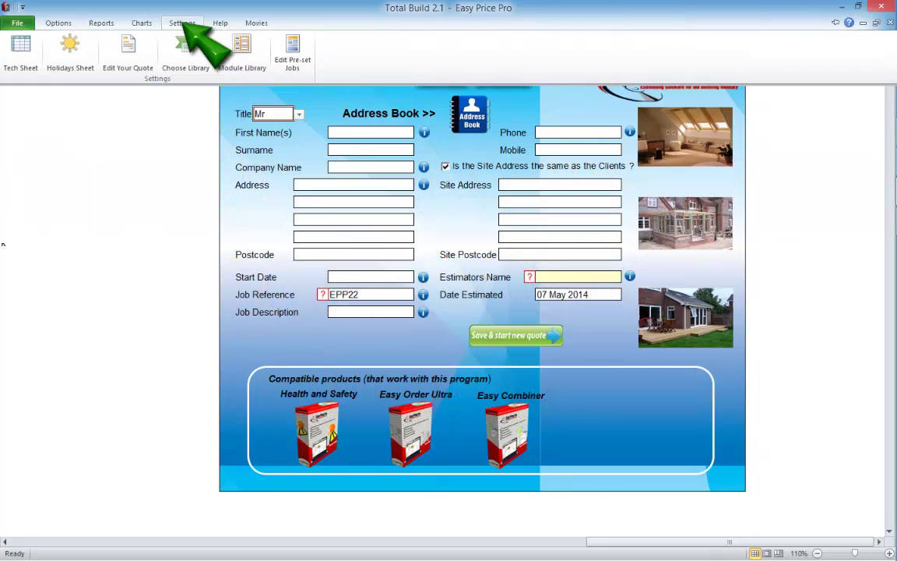
left_click(242, 53)
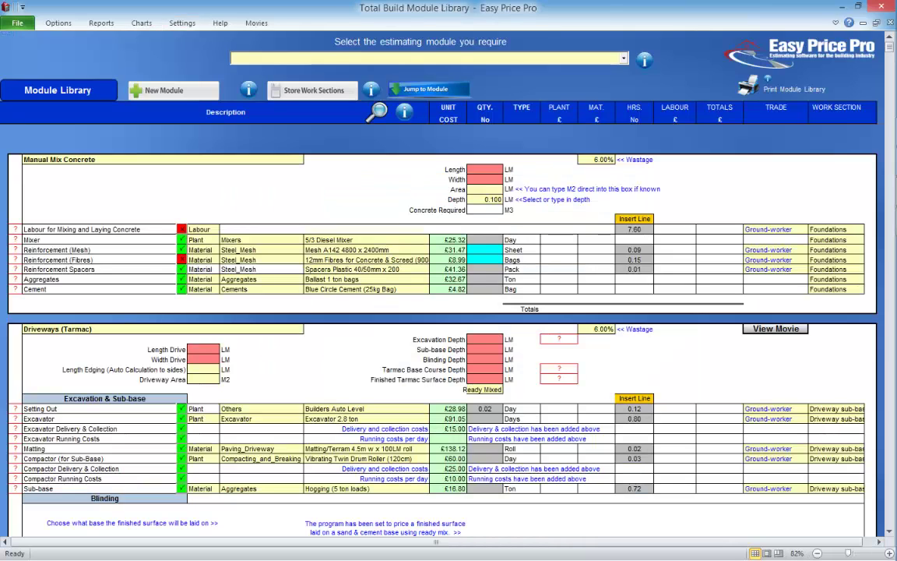
left_click(623, 58)
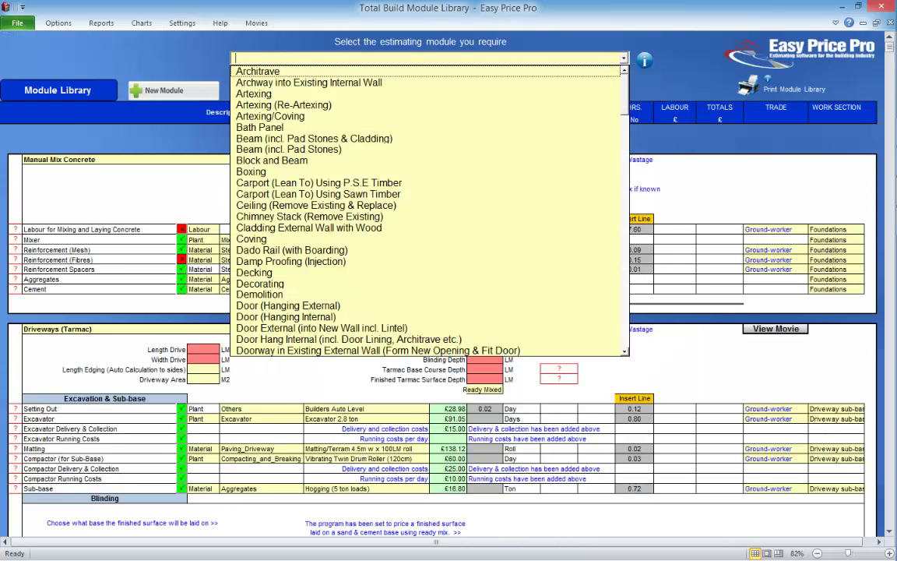
scroll(428, 210, "down", 3)
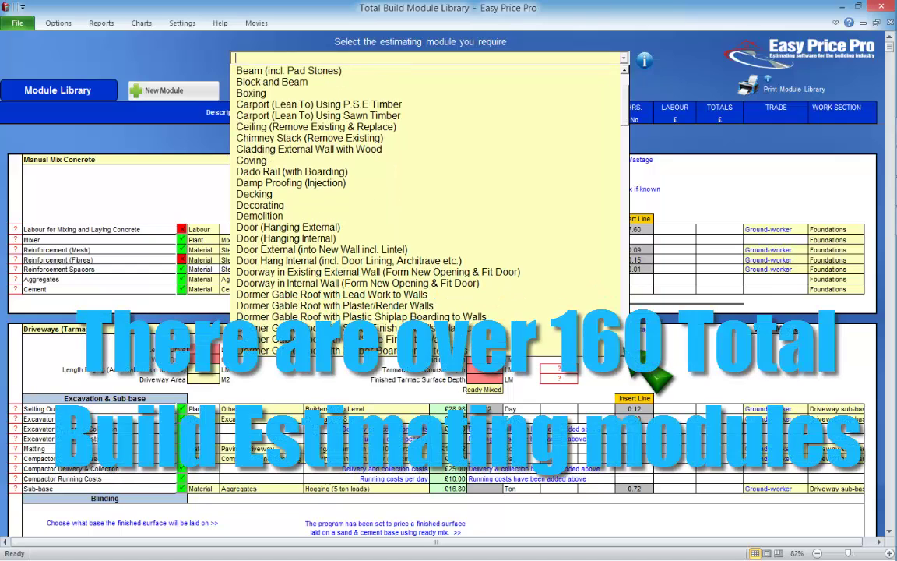
scroll(429, 194, "down", 4)
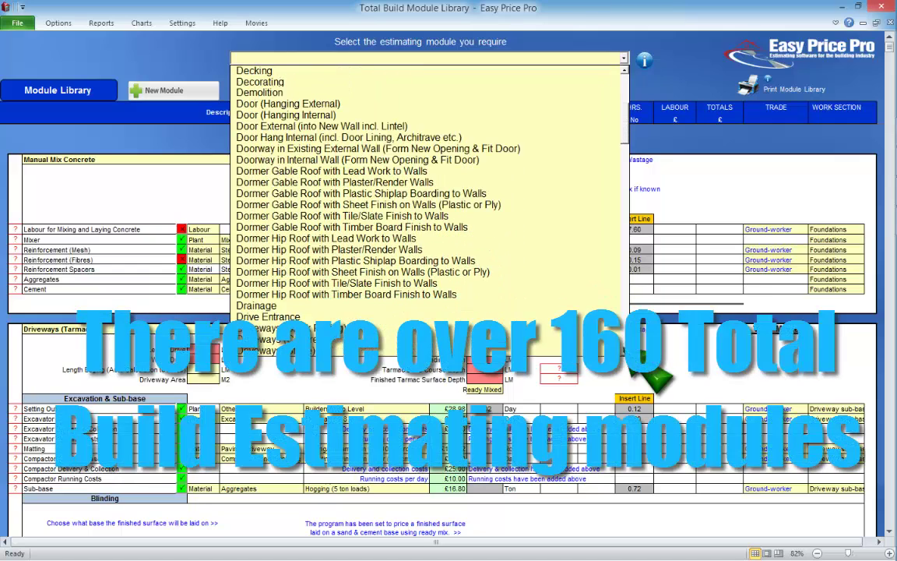
scroll(428, 195, "down", 4)
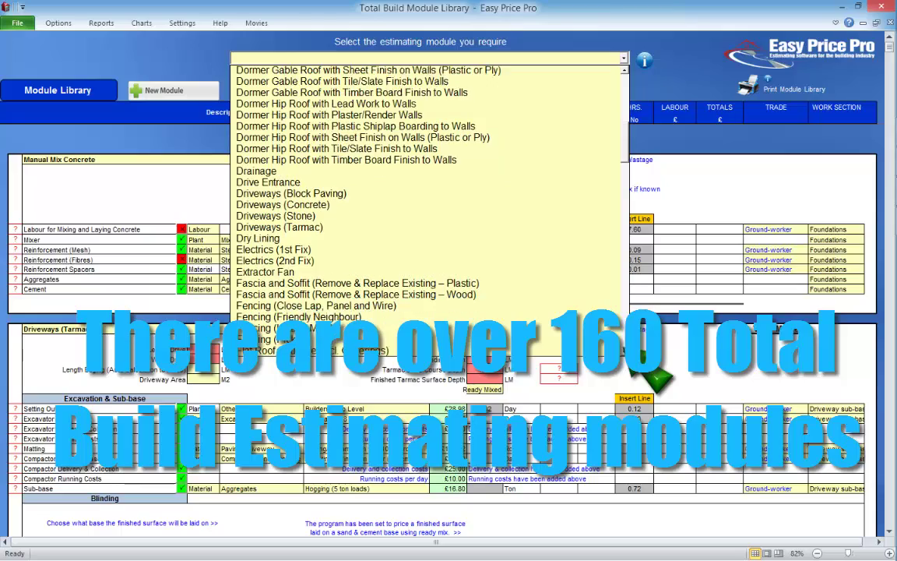
scroll(428, 210, "down", 4)
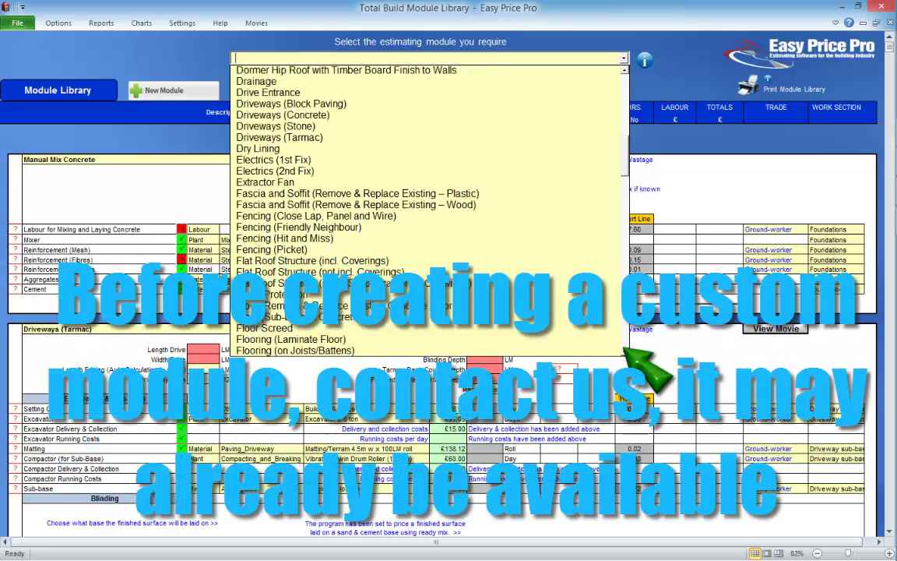
scroll(428, 210, "down", 8)
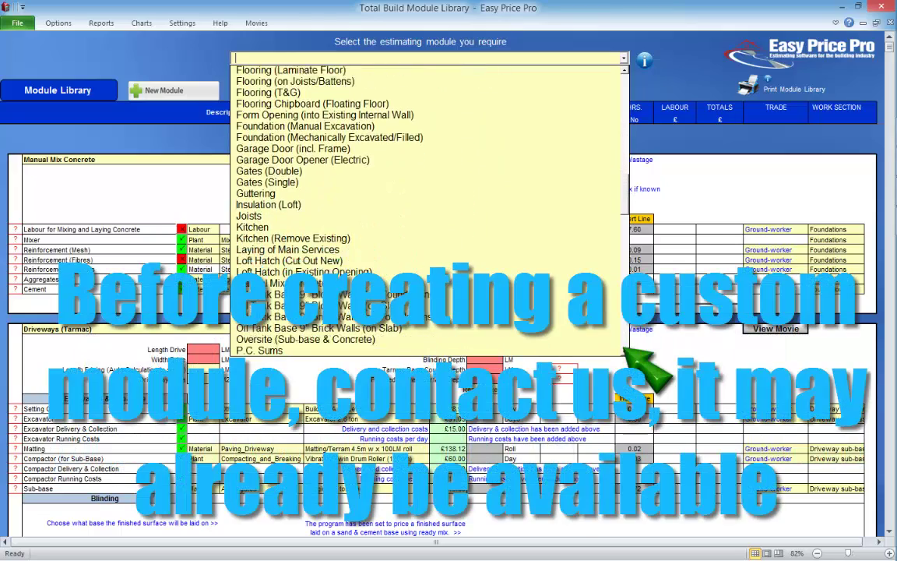
scroll(627, 352, "down", 9)
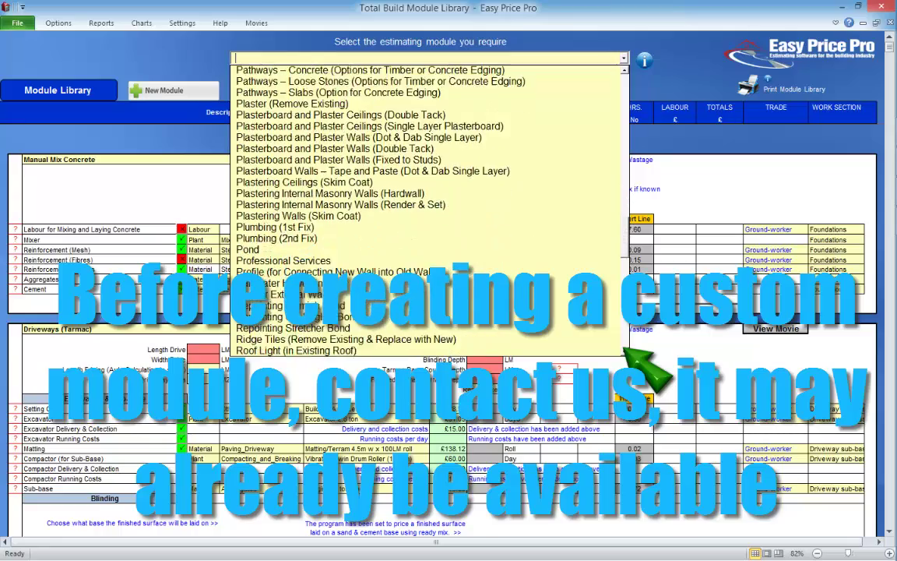
scroll(627, 352, "down", 12)
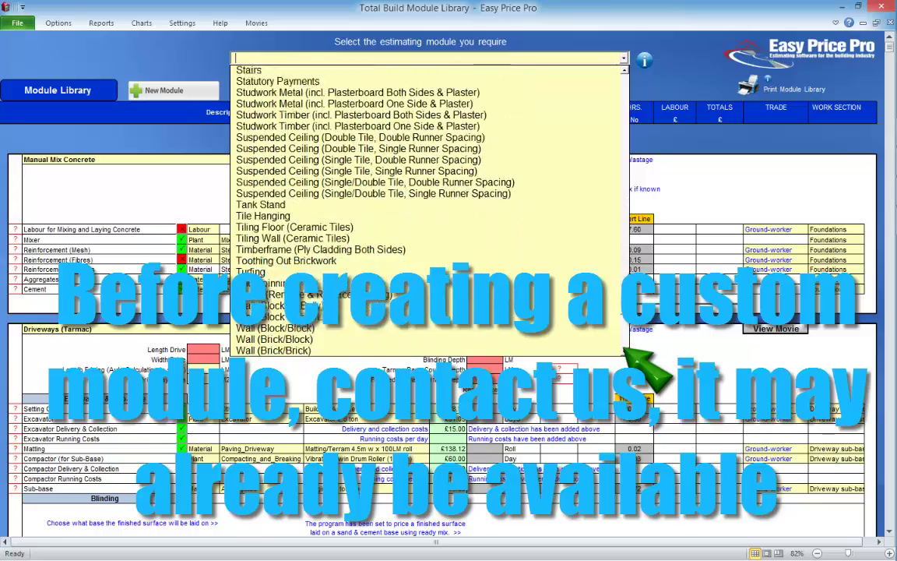
scroll(627, 352, "down", 7)
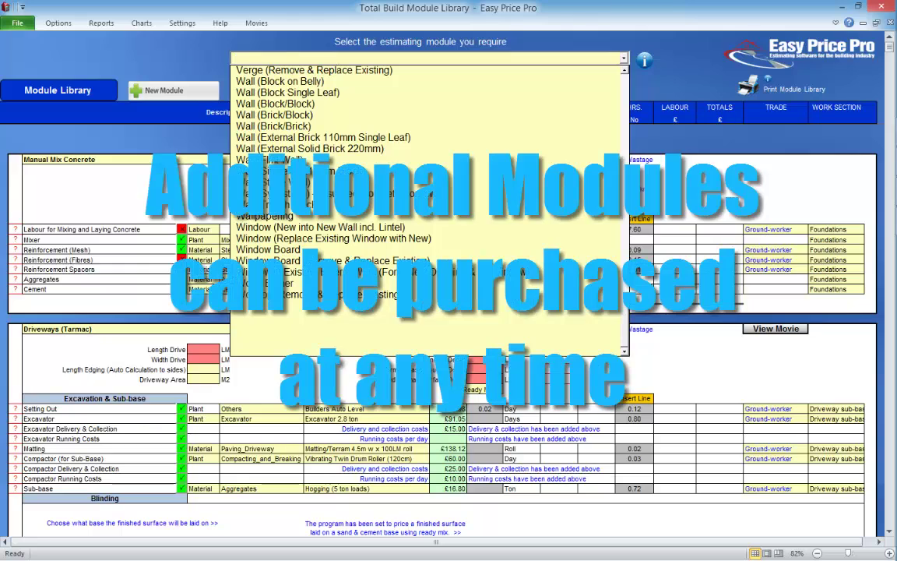
key("Escape")
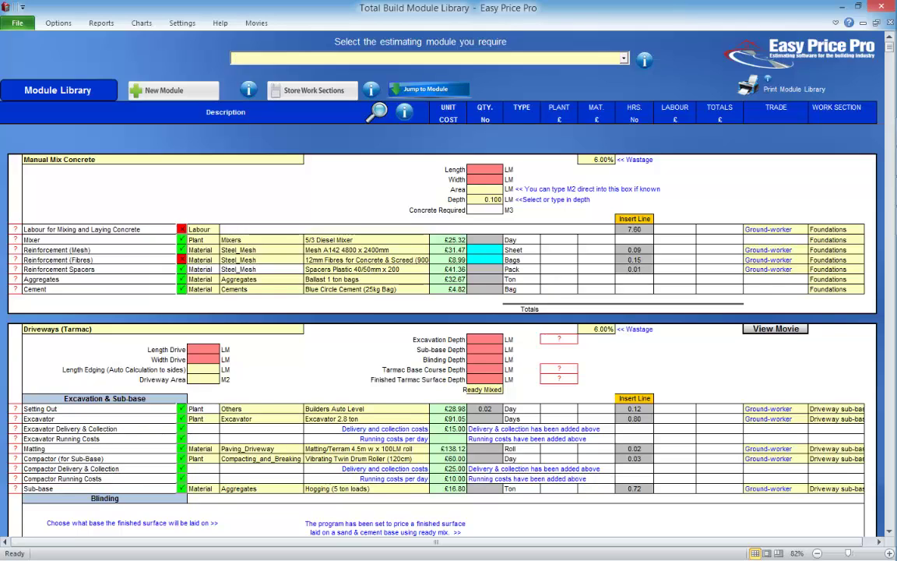
- Open the EPP Central Library6.6 file from the Central Library folder
left_click(101, 23)
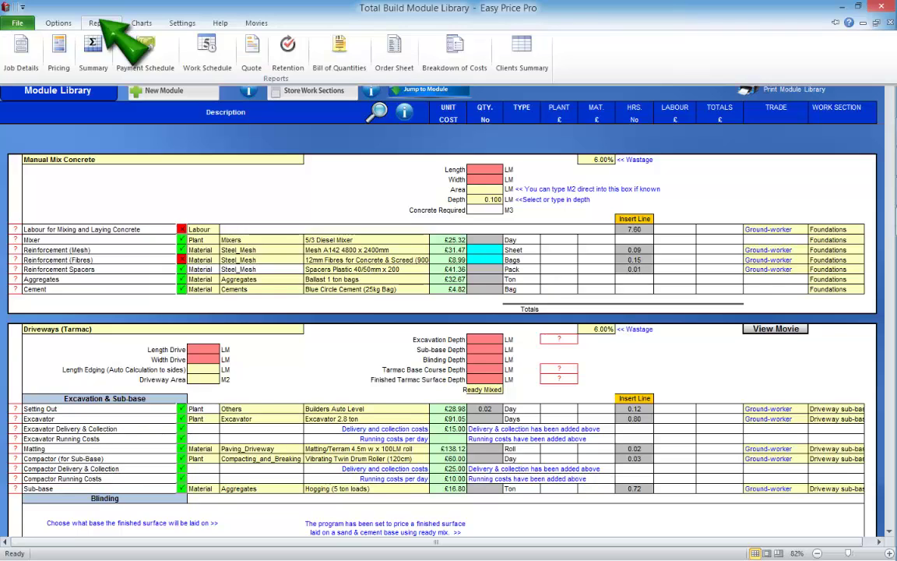
left_click(21, 51)
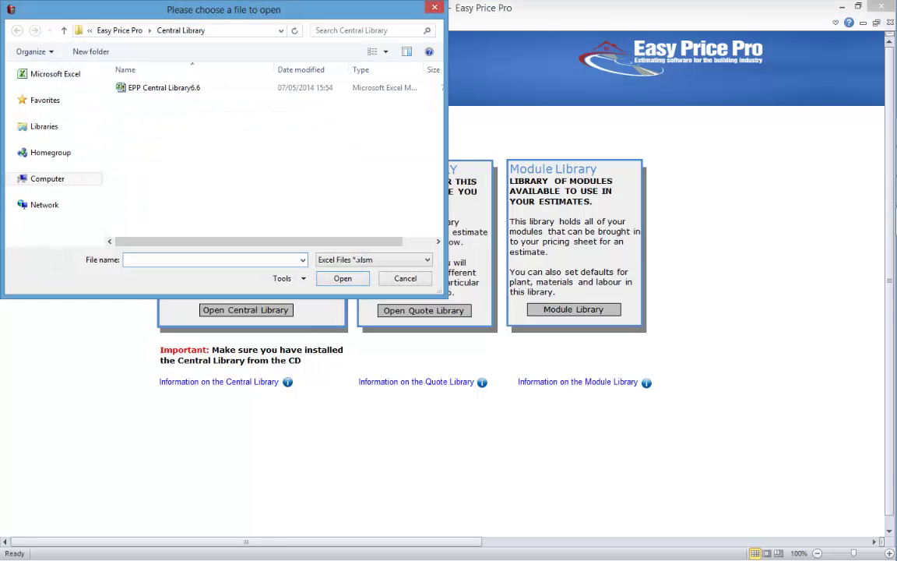
double_click(165, 87)
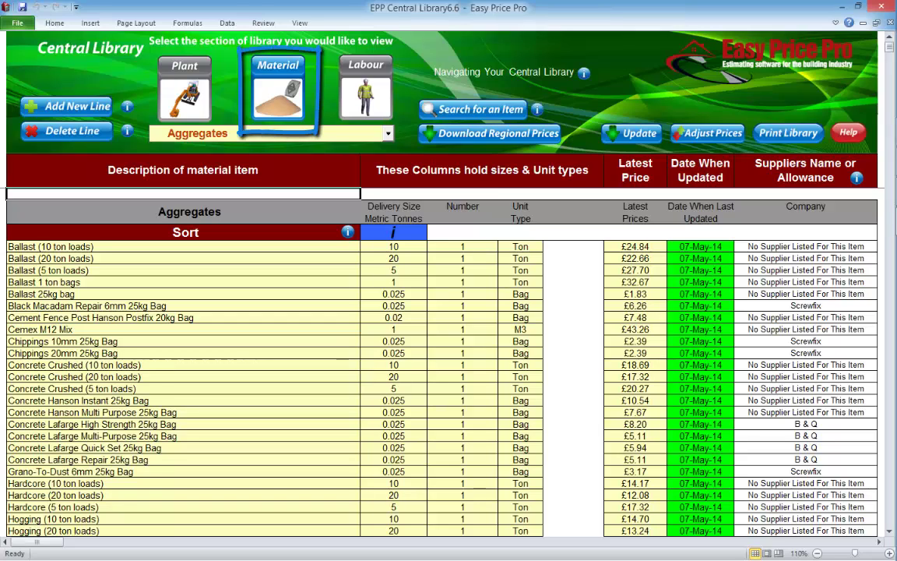
- Go to the Landscaping section of the material library
left_click(232, 133)
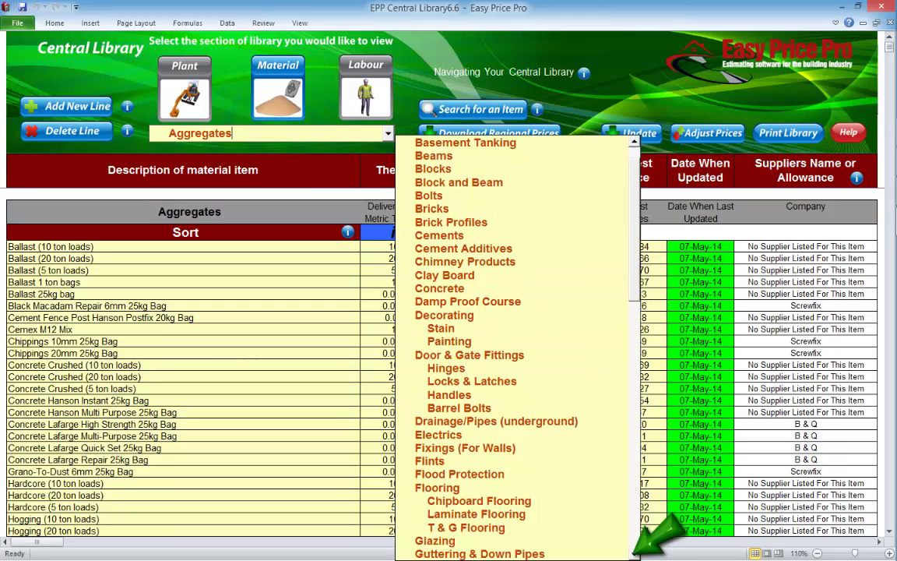
scroll(514, 346, "down", 9)
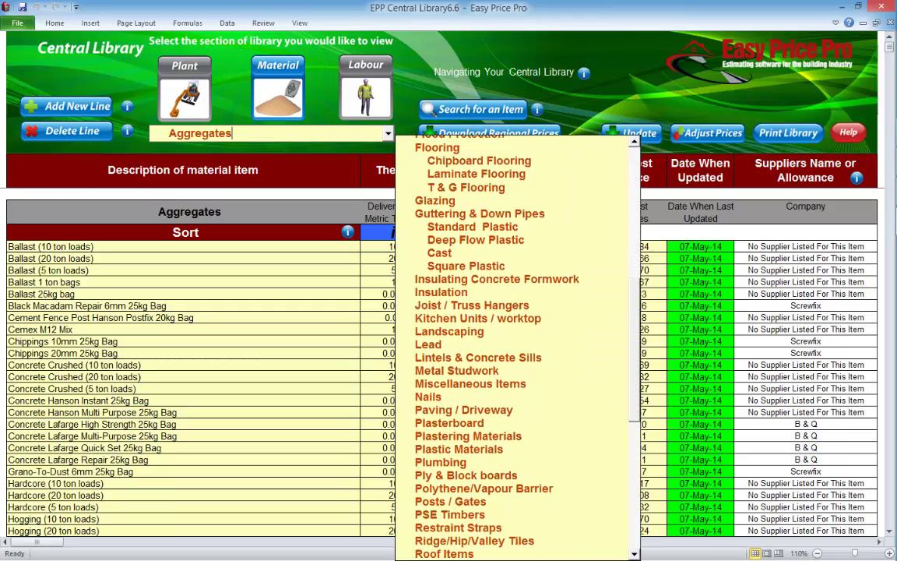
scroll(514, 347, "down", 1)
left_click(468, 317)
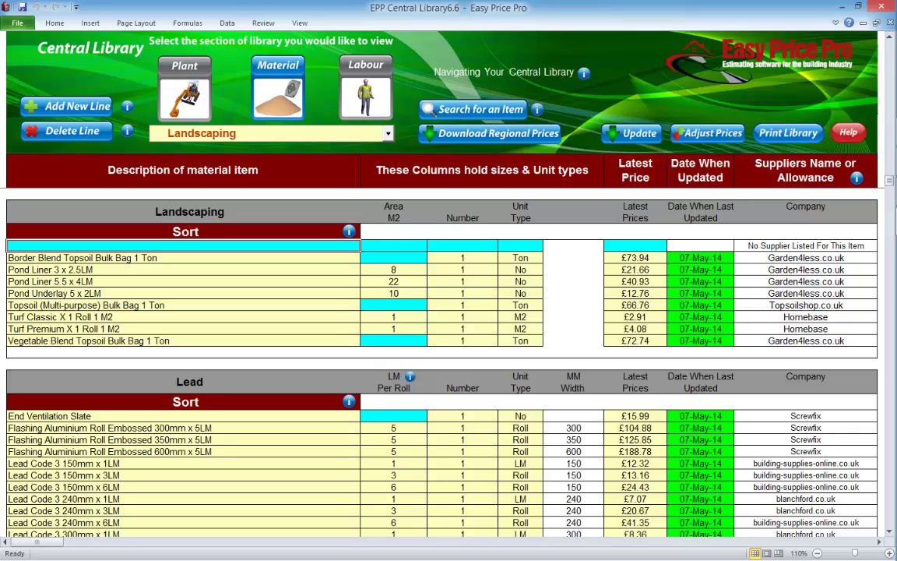
- Fill in a new Landscaping material line for Oak Tree 5 ft with number 1, unit type No and price £16.12
type("Oa")
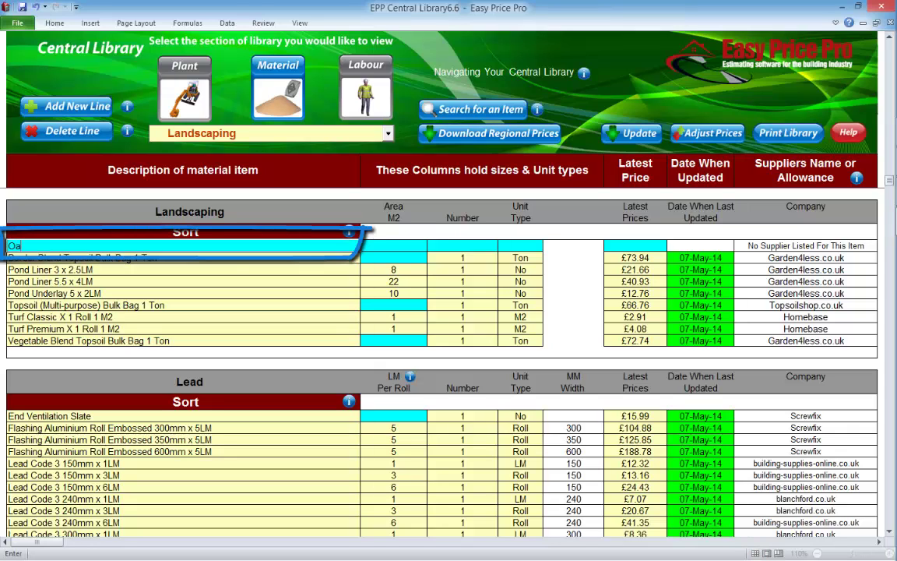
type("k Tree 5 ft")
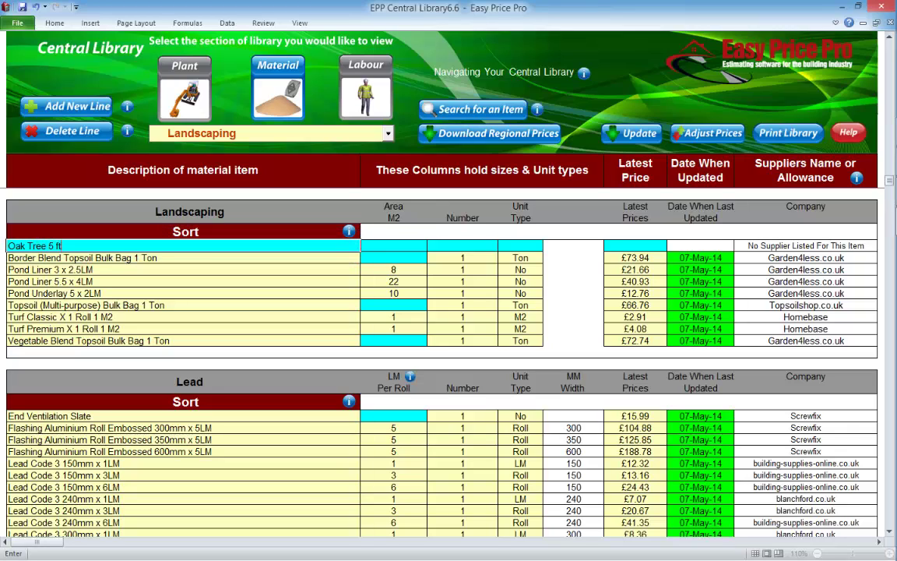
key("Return")
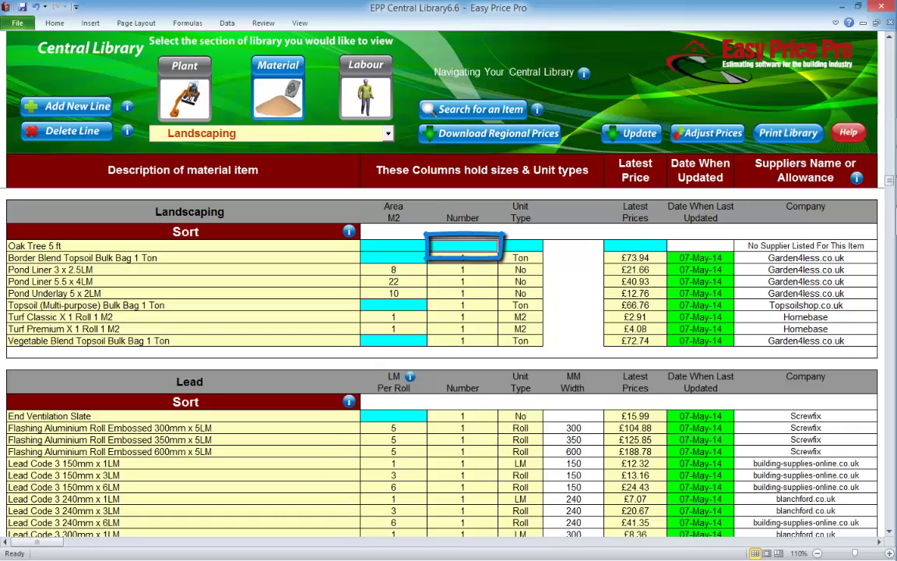
type("1")
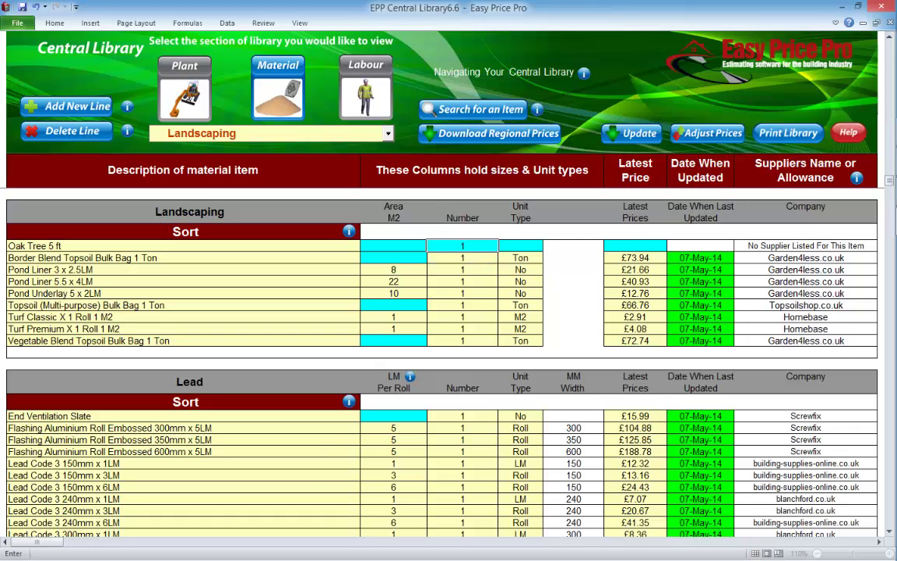
key("Return")
type("No")
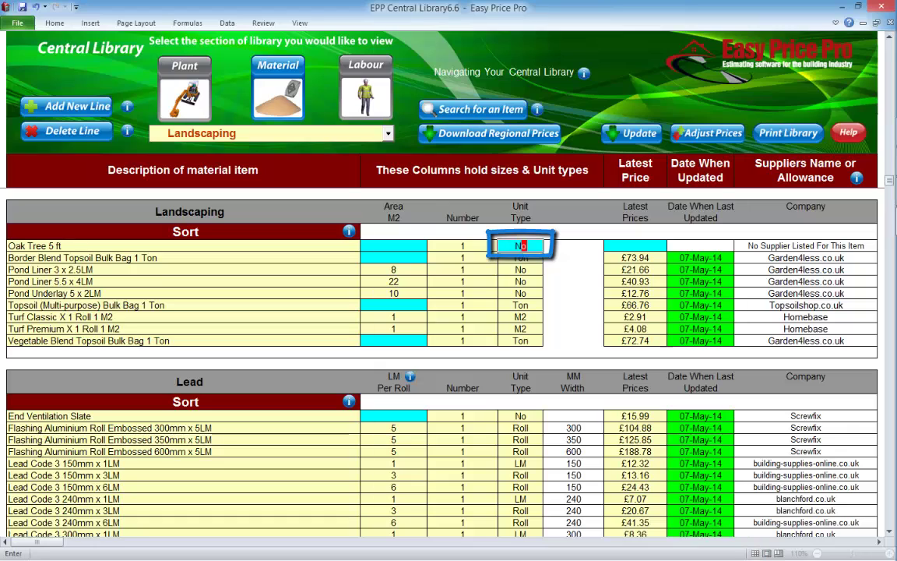
key("Return")
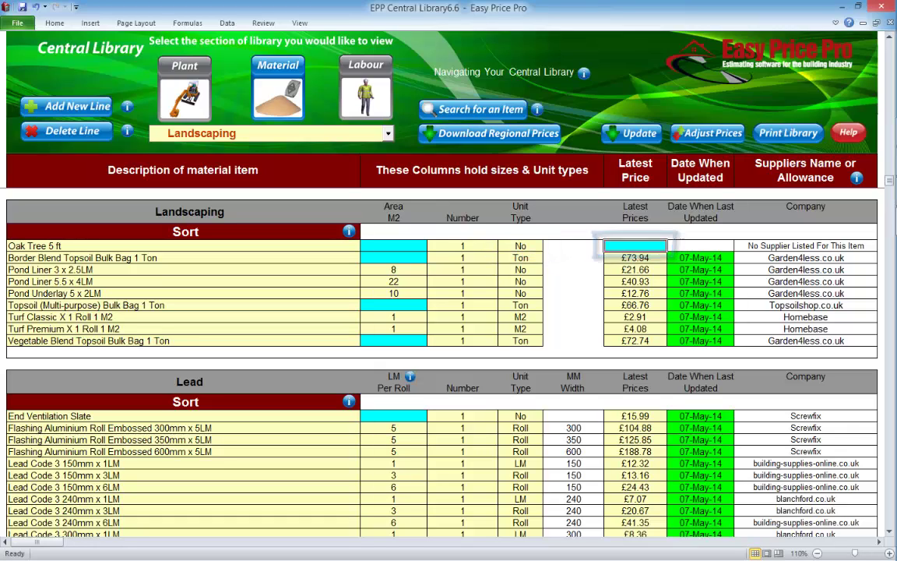
type("16")
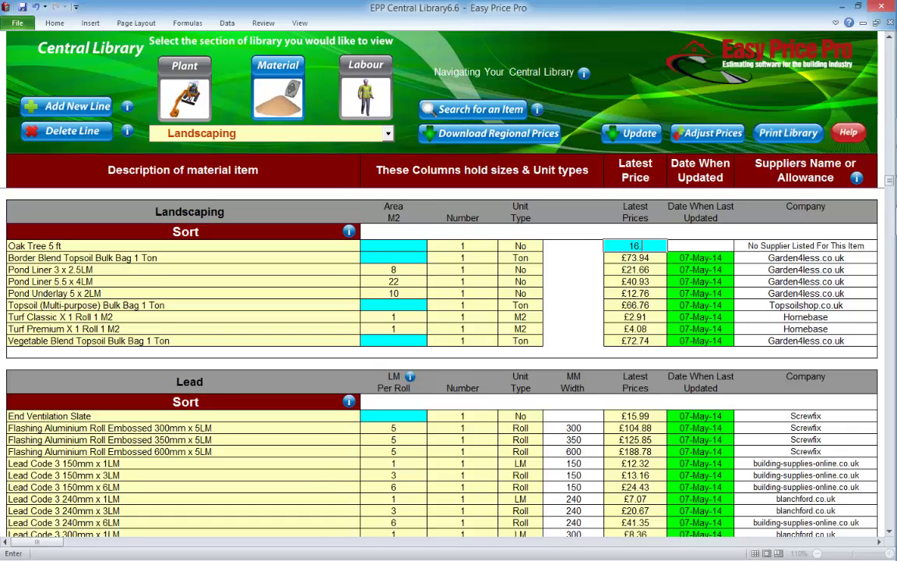
type(".12")
key("Return")
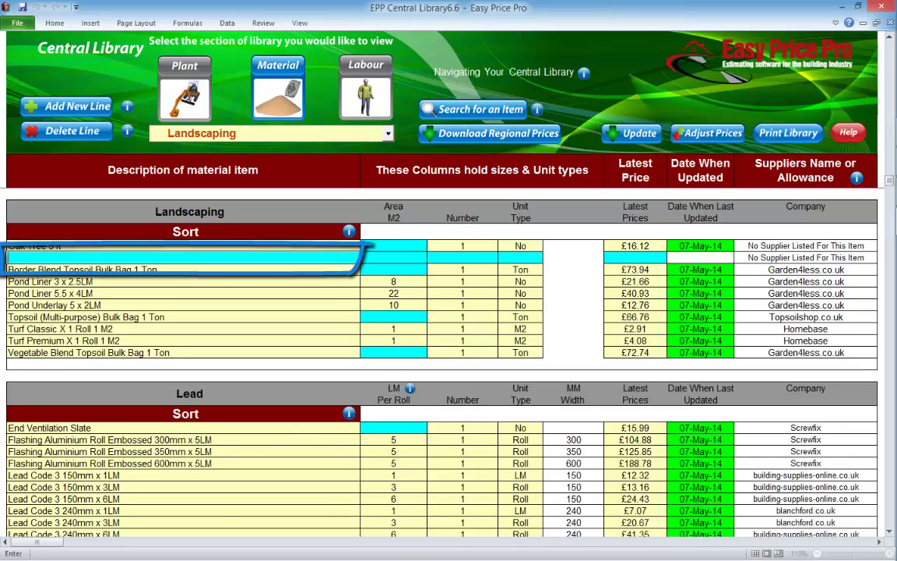
- Fill in another new Landscaping material line for Peat 20kg with number 1, unit type Bag and price £4.10
type("Peat")
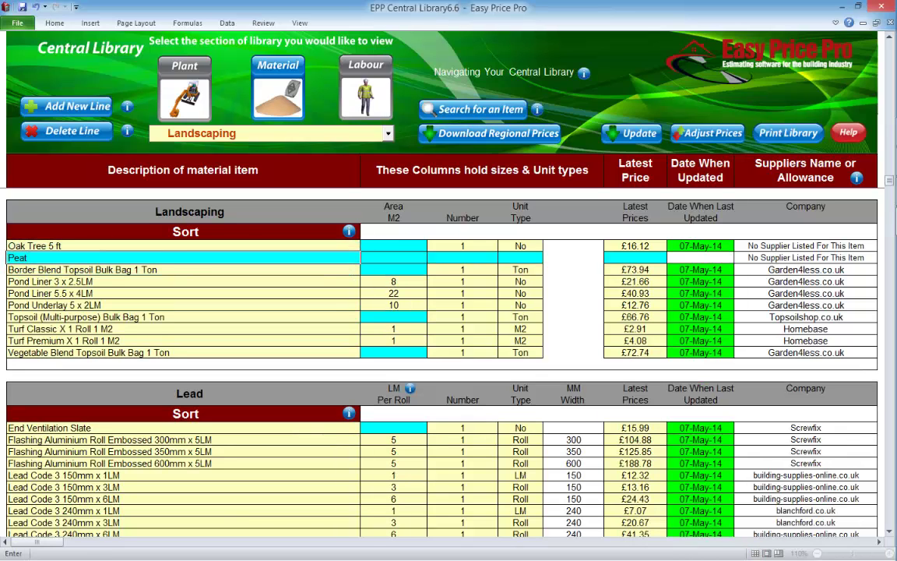
type(" 20kg")
key("Tab")
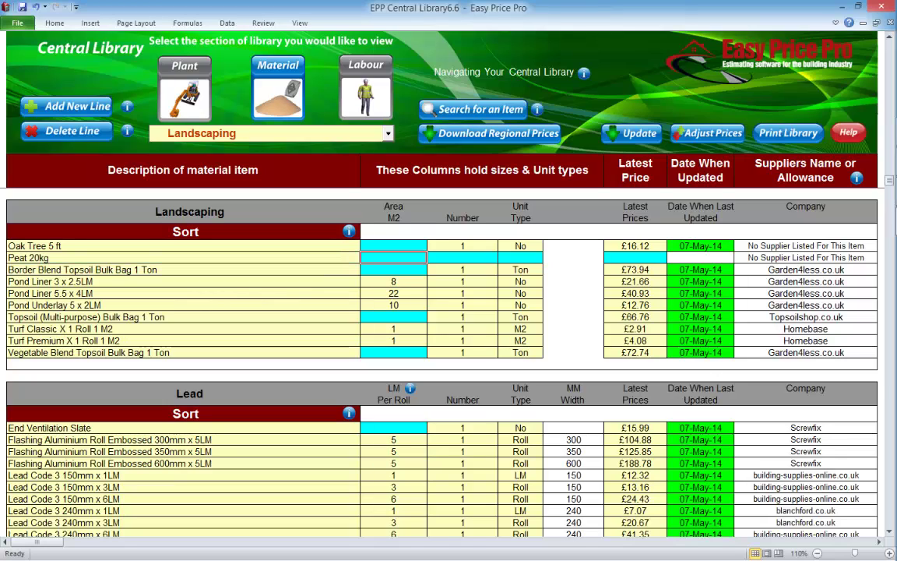
key("Tab")
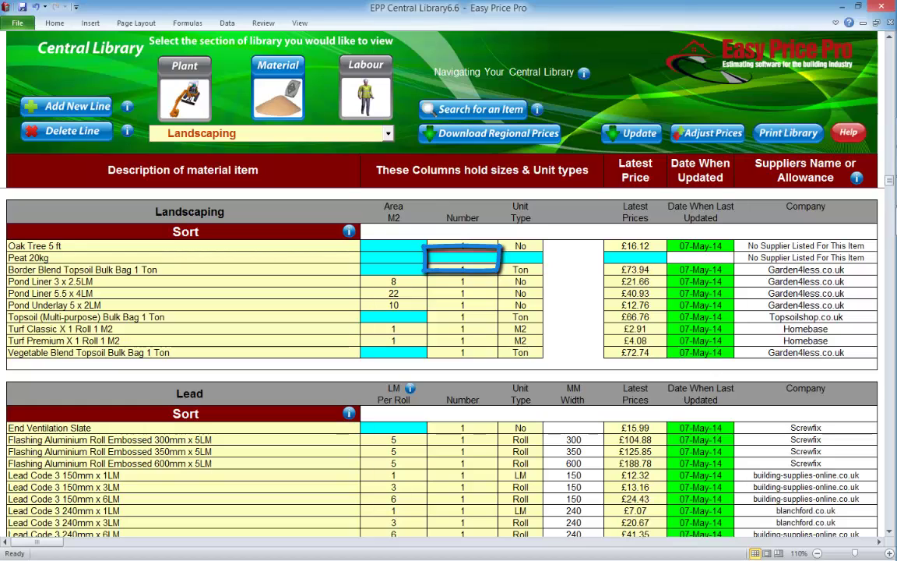
type("1")
key("Tab")
type("Bag")
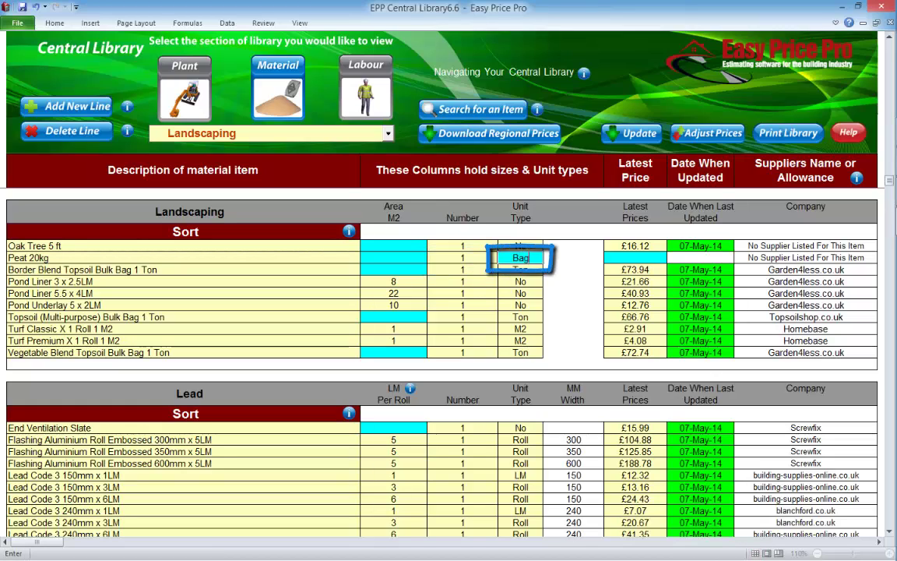
key("Tab")
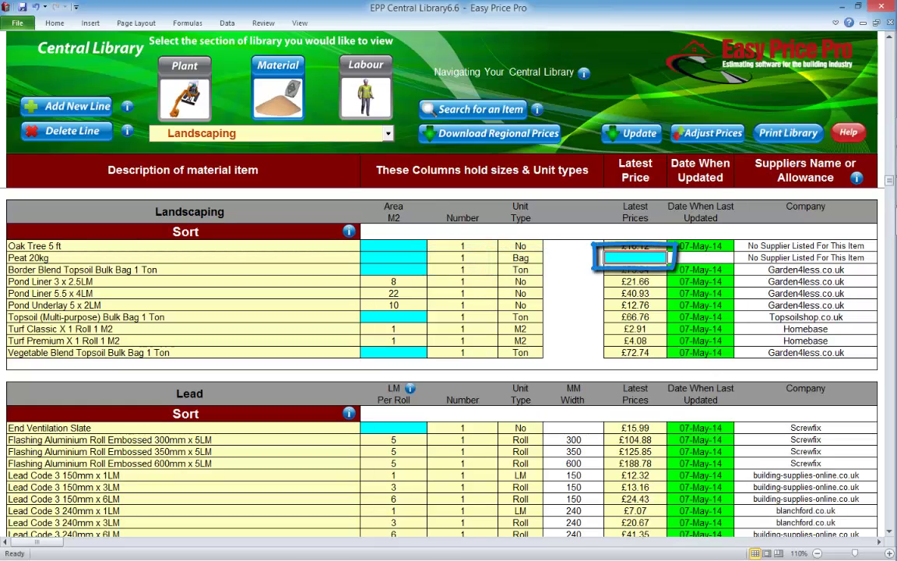
type("4.10")
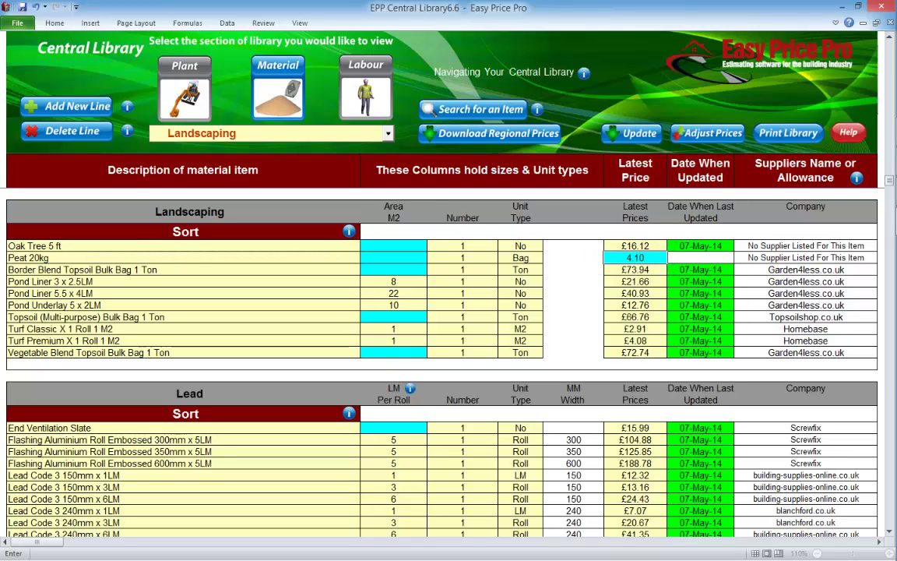
key("Return")
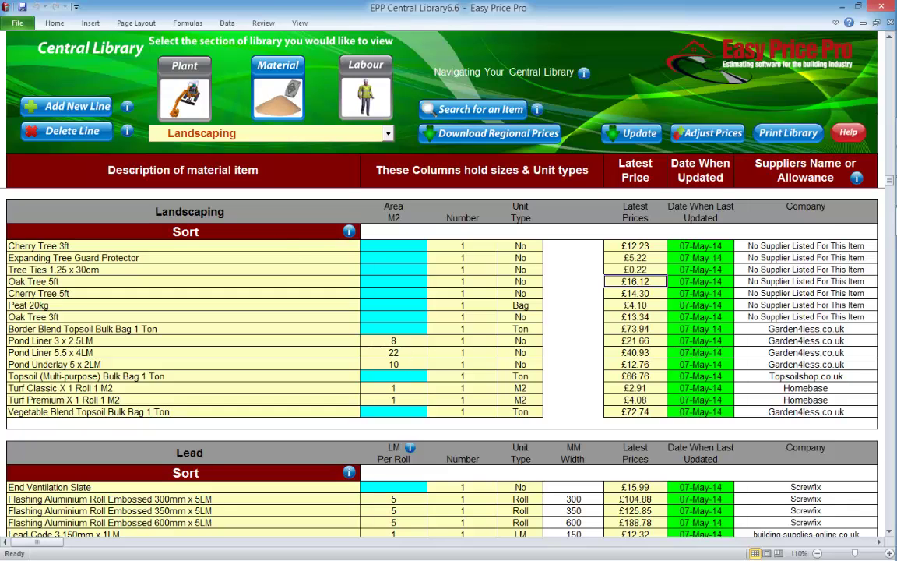
- Sort the Landscaping materials alphabetically and save the Central Library
left_click(257, 231)
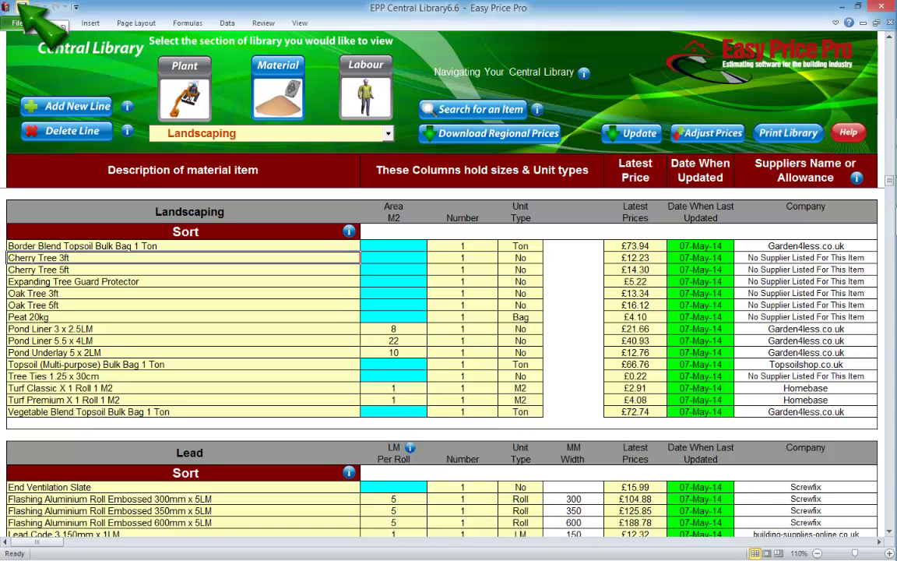
left_click(22, 6)
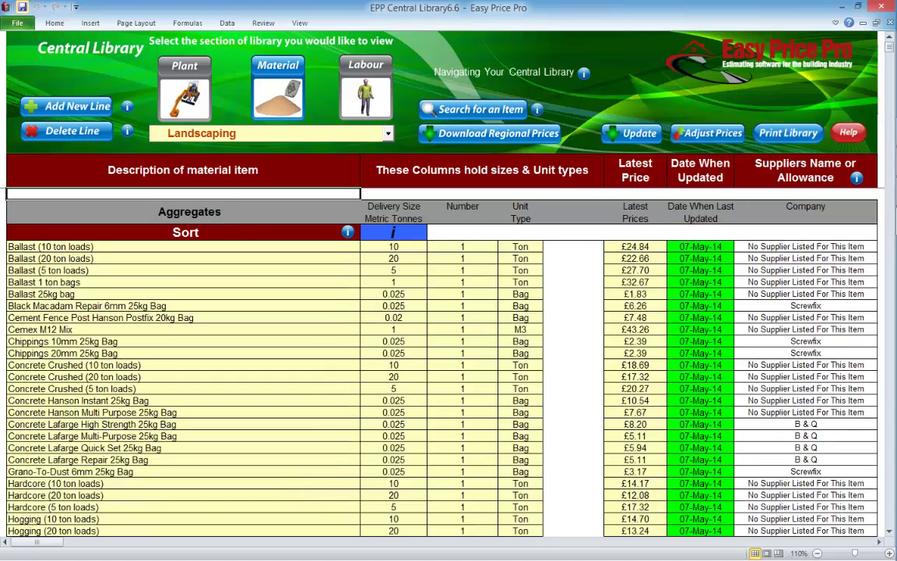
- Bring up the Landscaping section of the material library to review the sorted list of materials
left_click(388, 134)
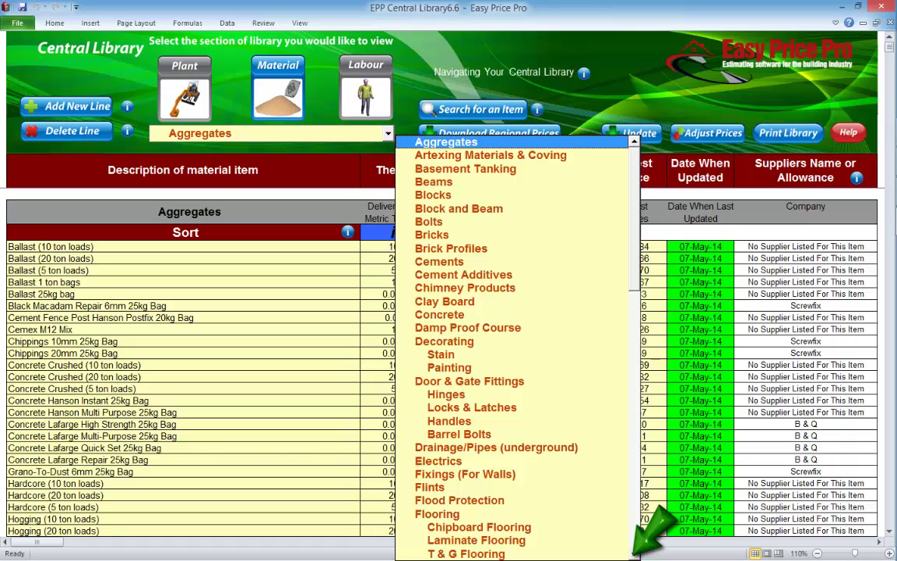
scroll(514, 347, "down", 8)
scroll(514, 347, "down", 5)
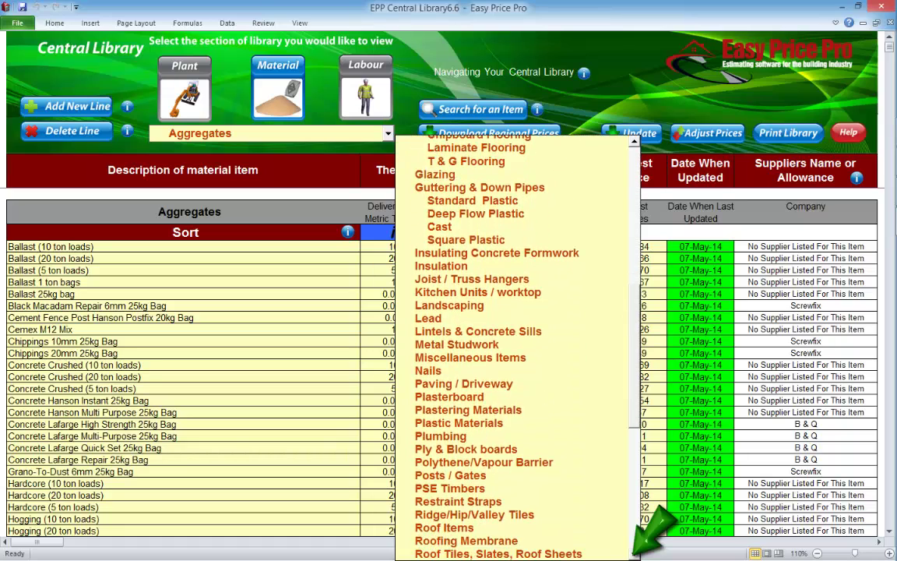
left_click(450, 221)
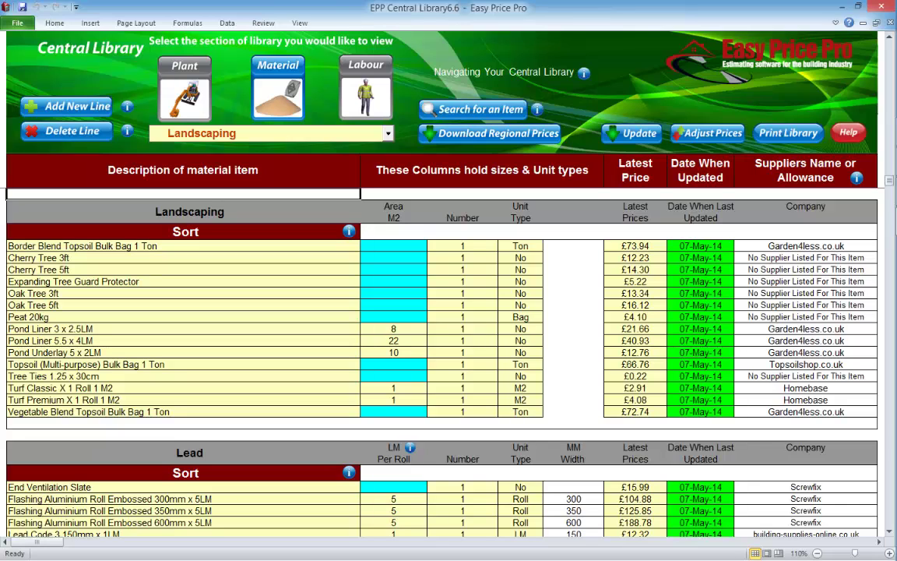
- Add the gardener by name as a new labour trade at £10.00 per hour and 6 hours per day, and save the library
left_click(365, 89)
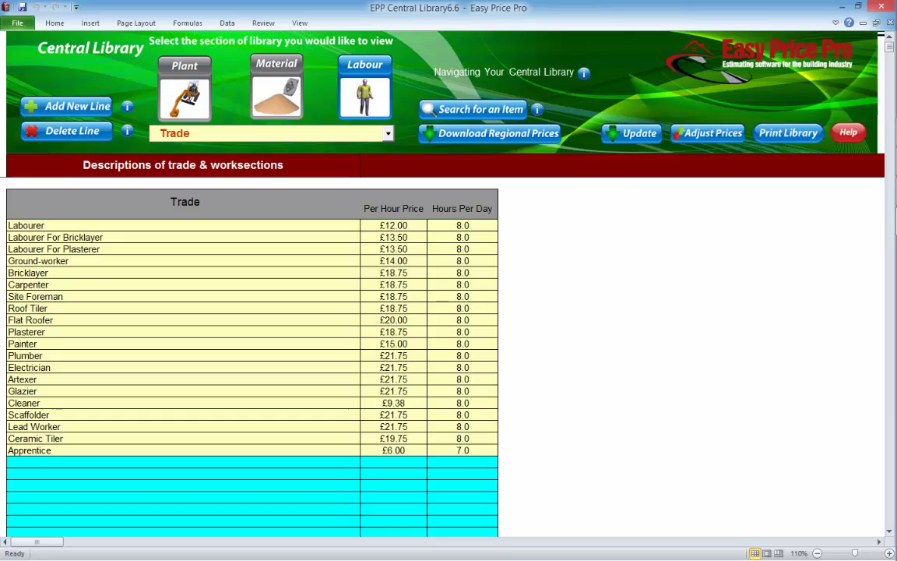
left_click(183, 461)
type("T")
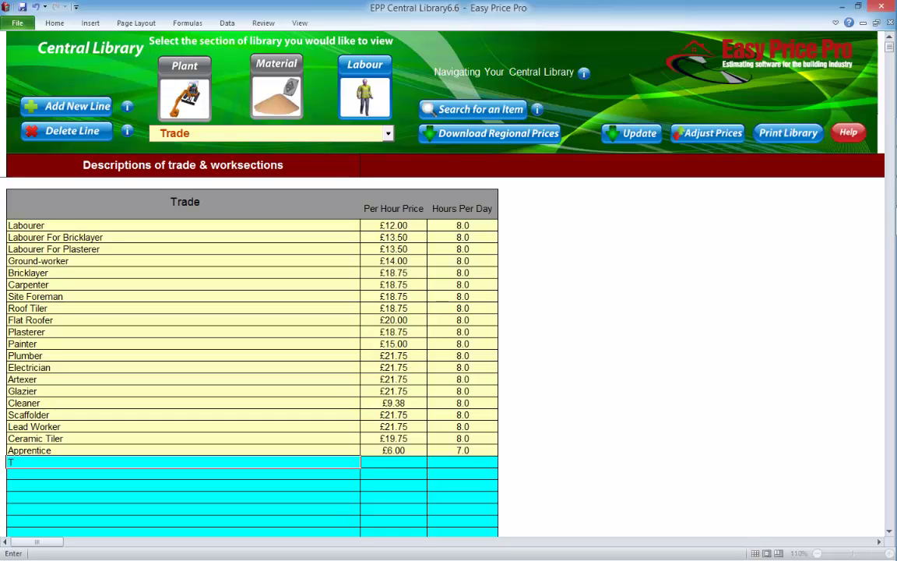
type("om the Gardener")
key("Tab")
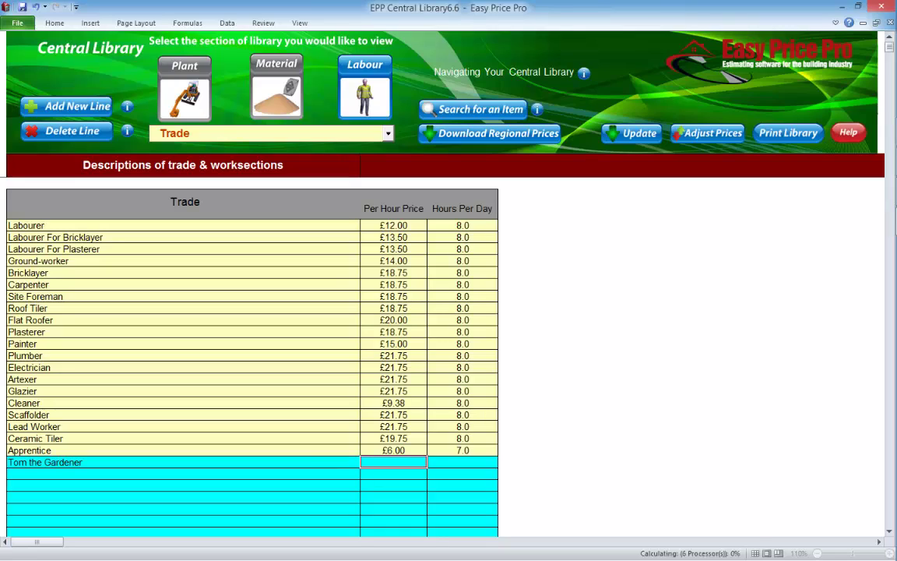
type("10.00")
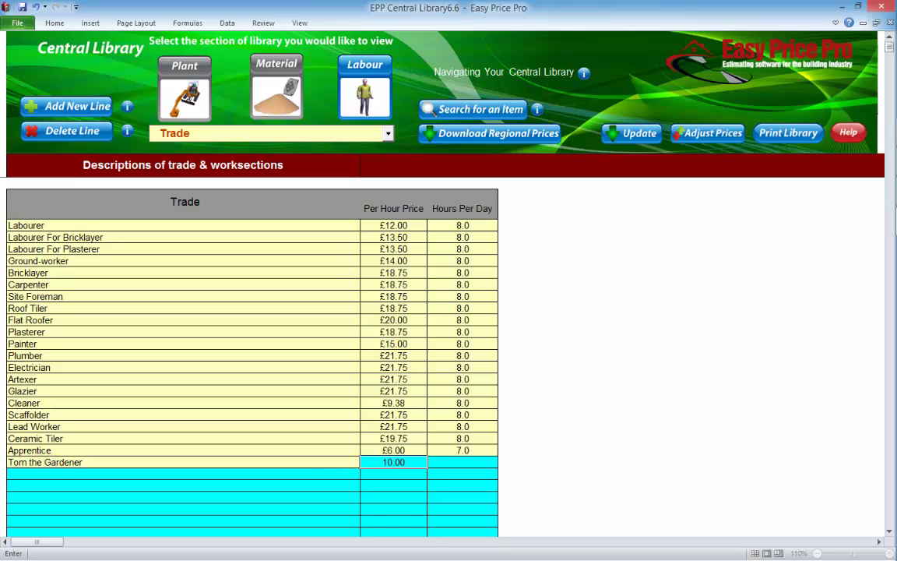
key("Tab")
type("6")
key("Return")
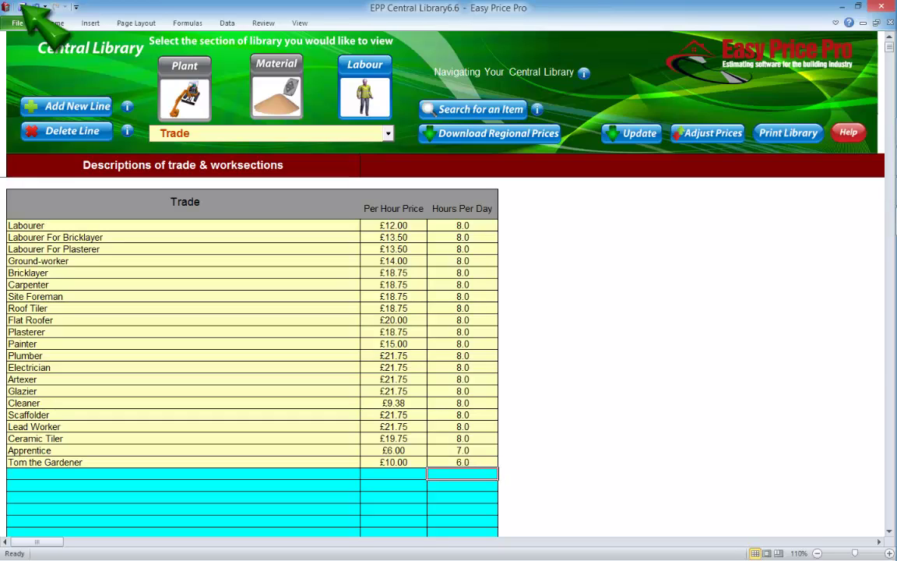
left_click(22, 6)
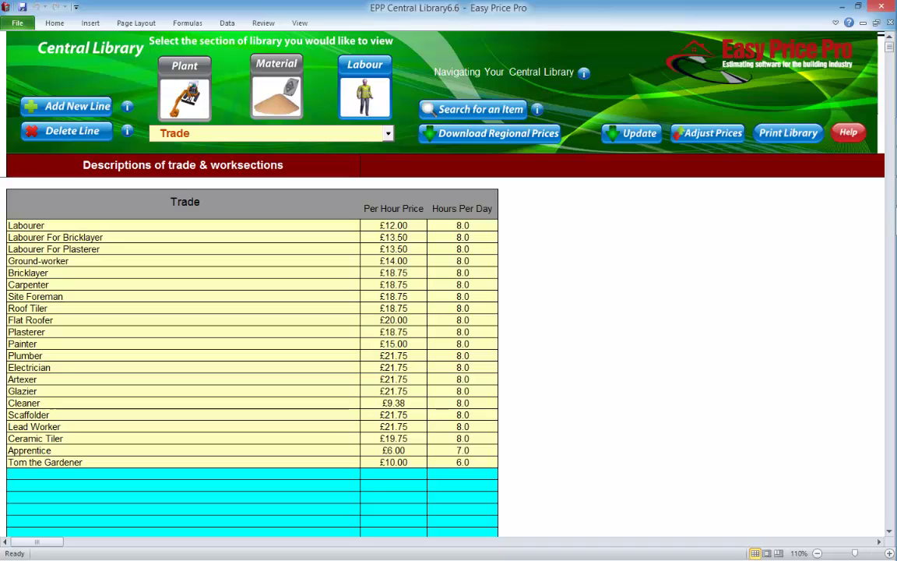
- Update Total Build 2.1.xlsm with the library prices and save the changes to the Central Library
left_click(634, 133)
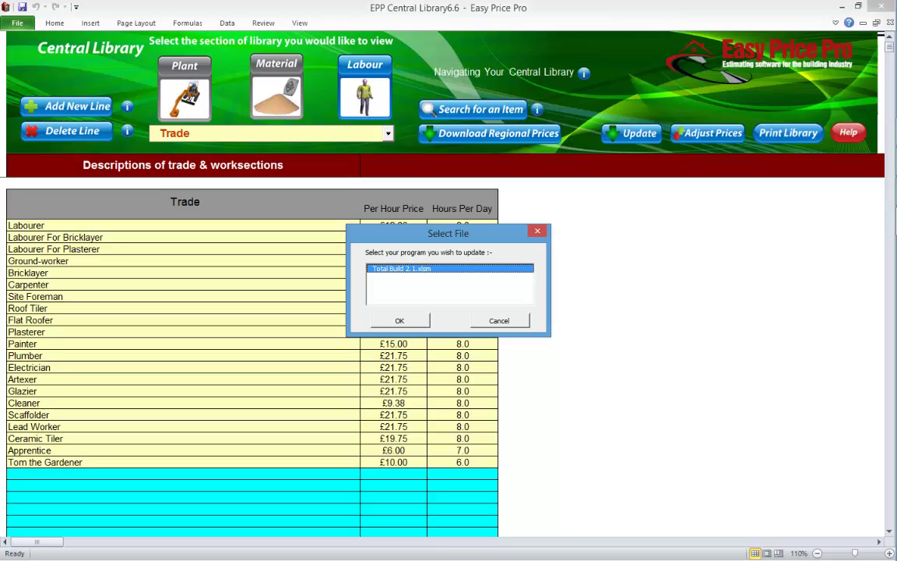
left_click(399, 319)
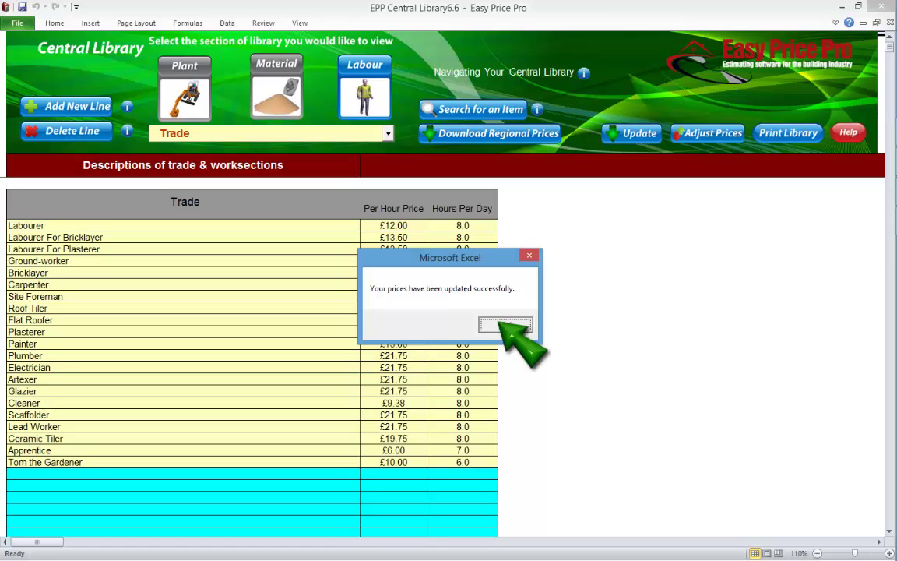
left_click(506, 325)
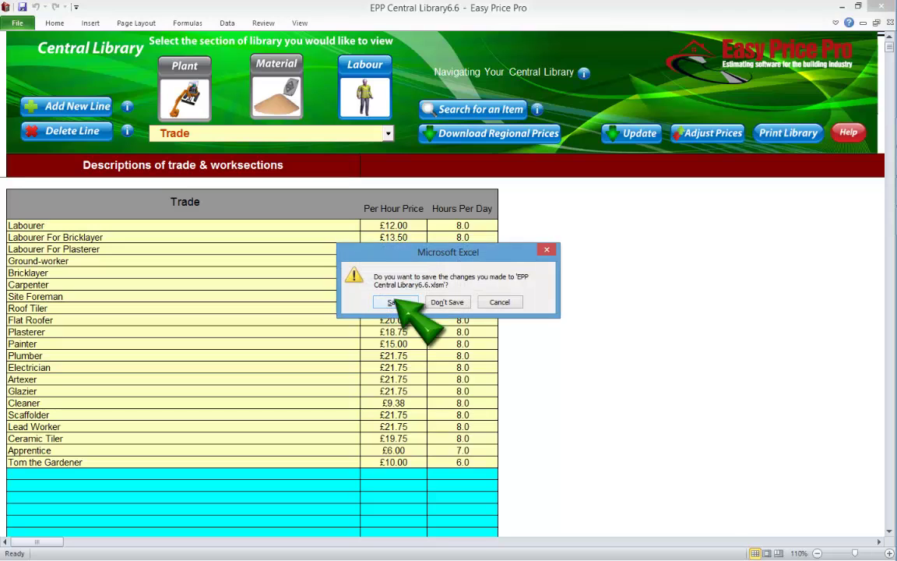
left_click(396, 302)
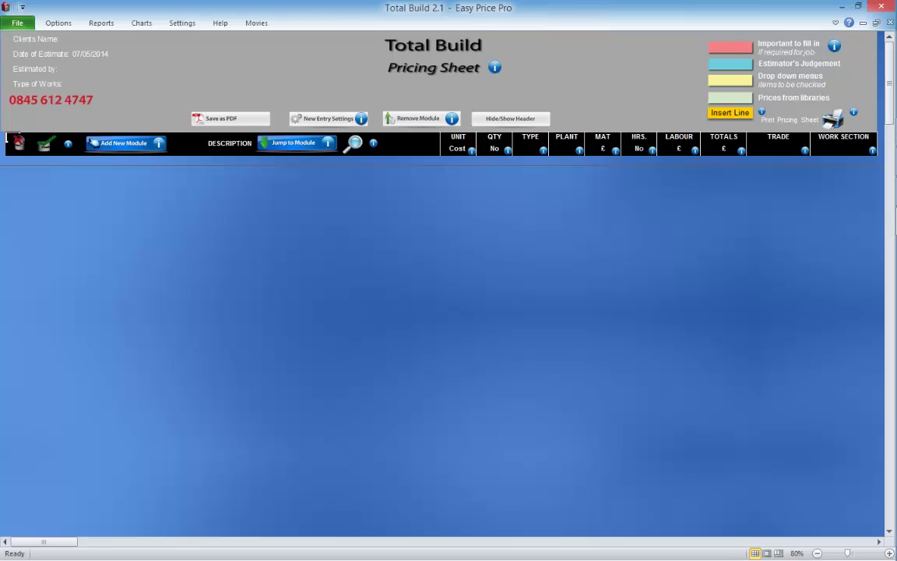
- Create a new estimating module in the Total Build Module Library and name it Tree Planting
left_click(182, 22)
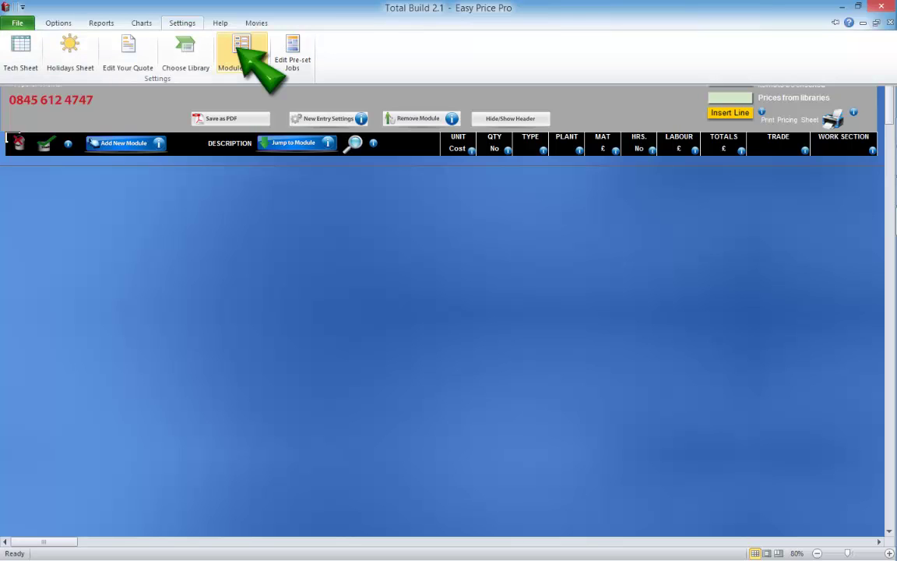
left_click(242, 51)
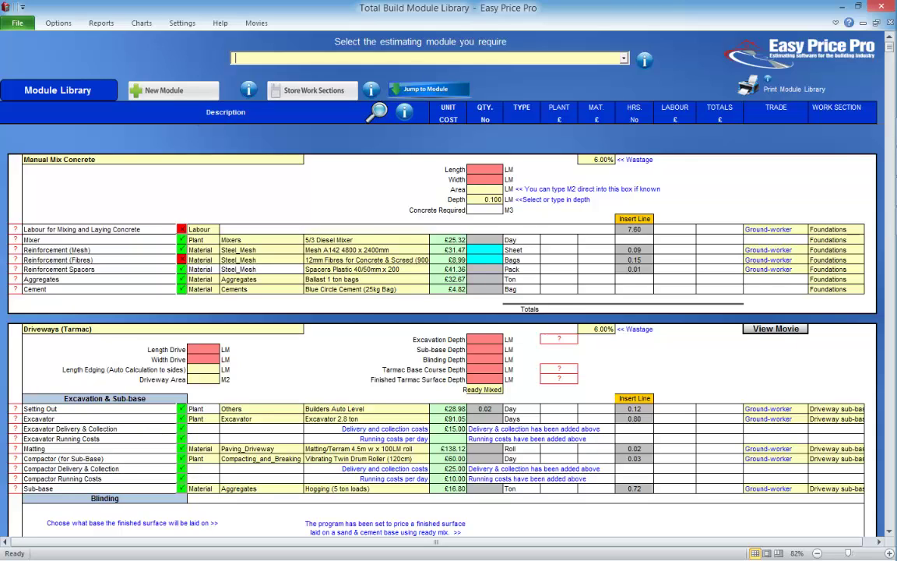
left_click(164, 90)
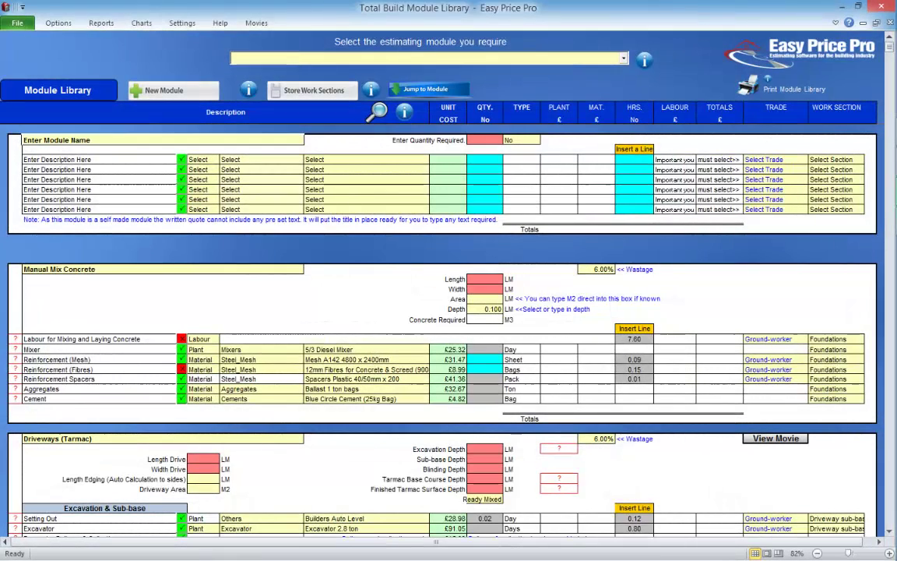
type("T")
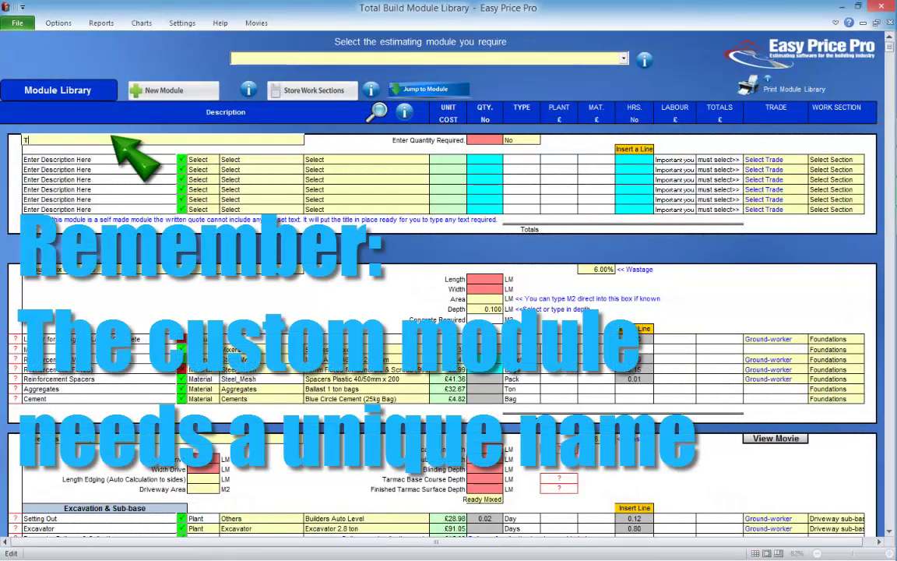
type("ree ")
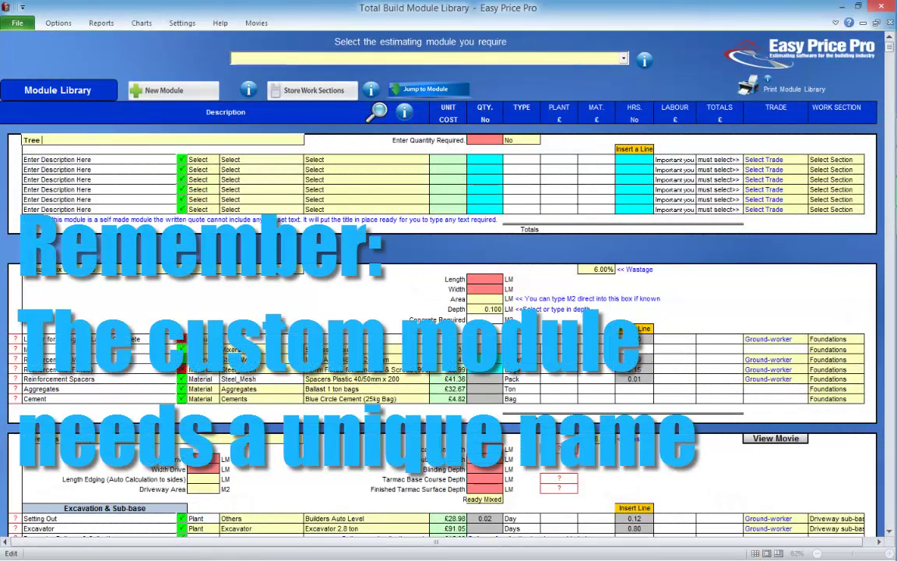
type("Planting")
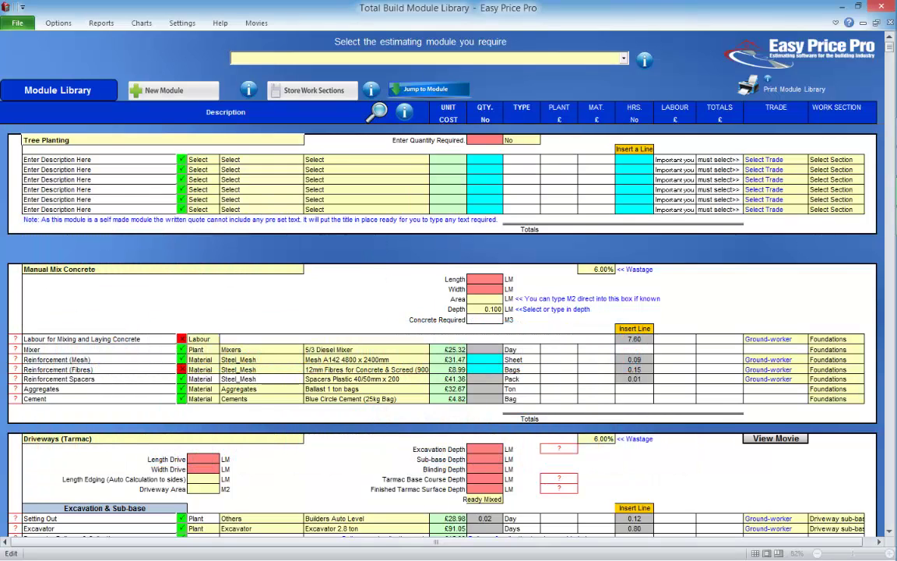
- Enter Setting Out as the description of the first line in the Tree Planting module
left_click(100, 159)
type("Se")
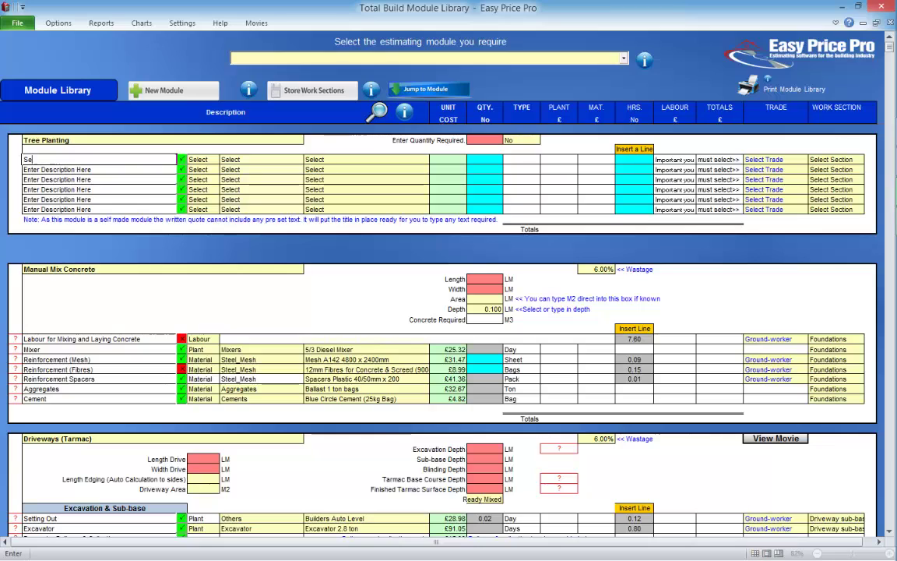
type("tting")
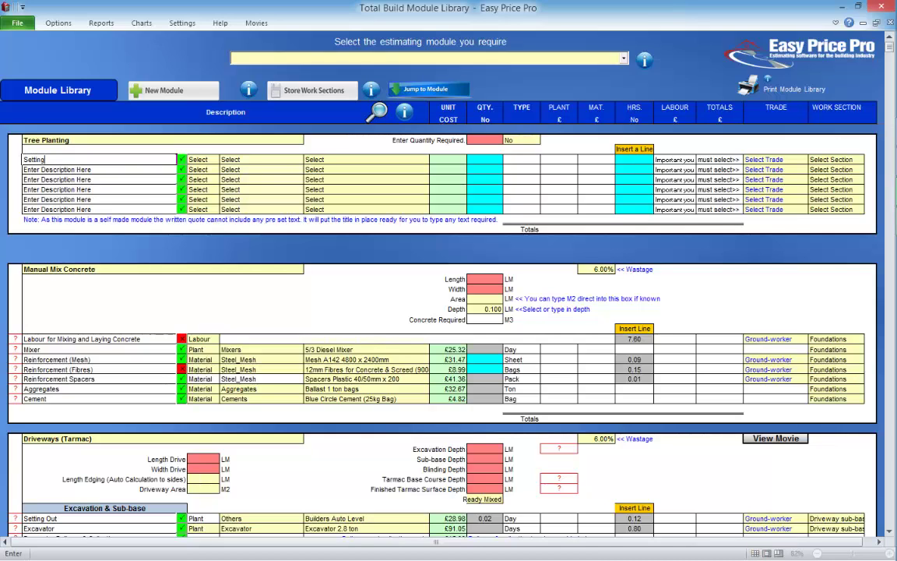
type(" Out")
key("Return")
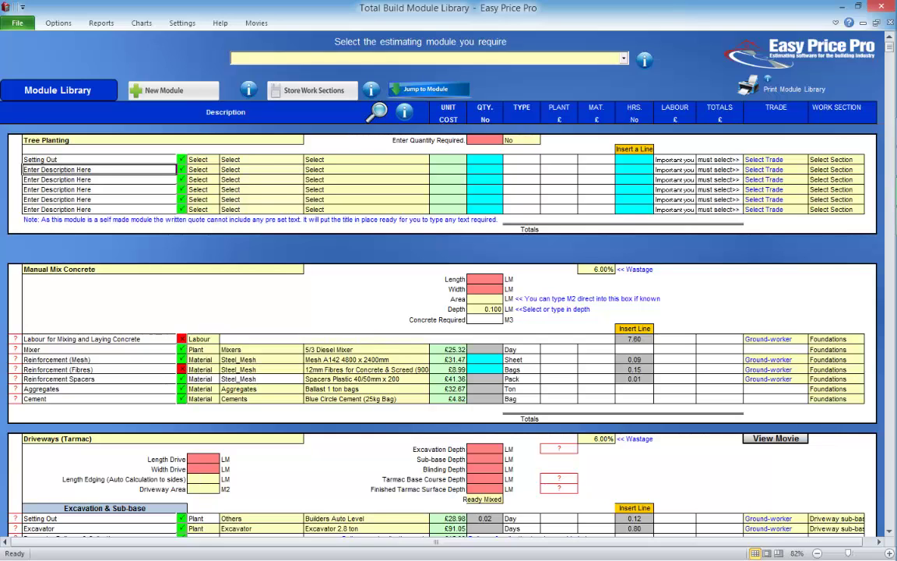
- Set the Setting Out line's resource type to Material and its library section to Miscellaneous
left_click(201, 159)
left_click(224, 159)
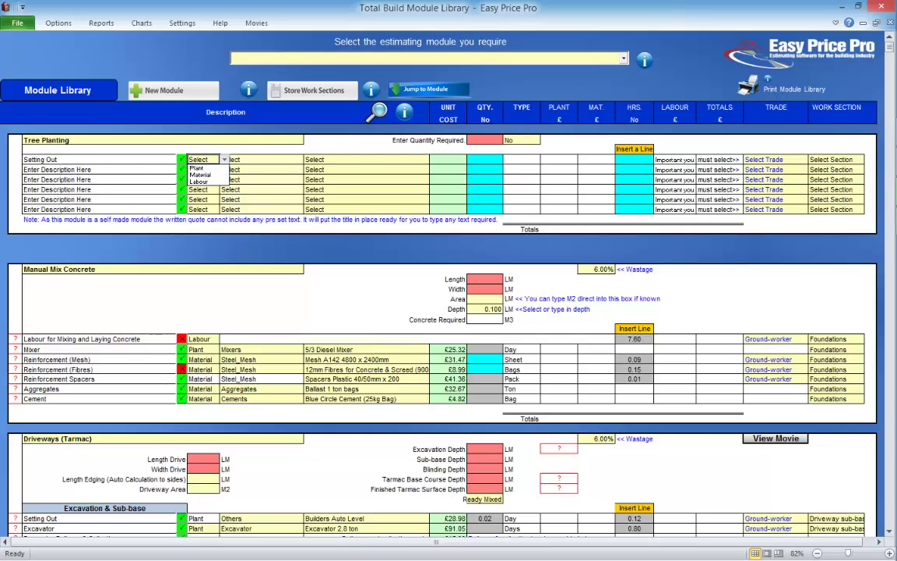
left_click(199, 178)
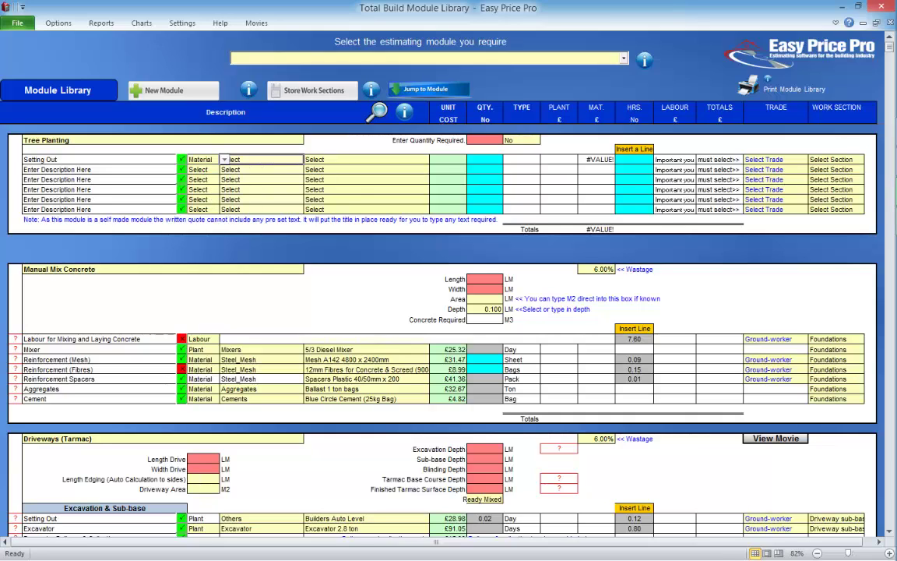
left_click(261, 159)
left_click(308, 159)
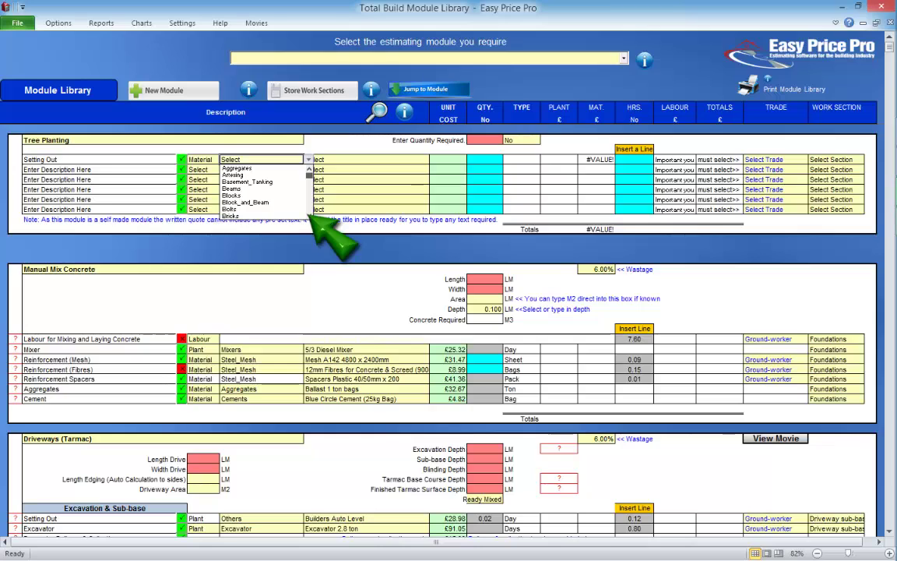
scroll(264, 191, "down", 4)
scroll(265, 191, "down", 5)
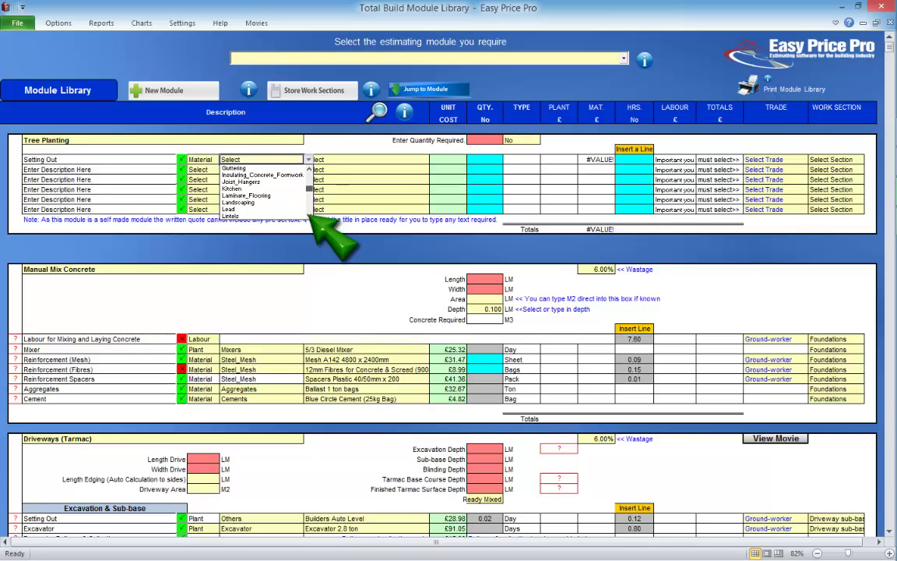
left_click(241, 195)
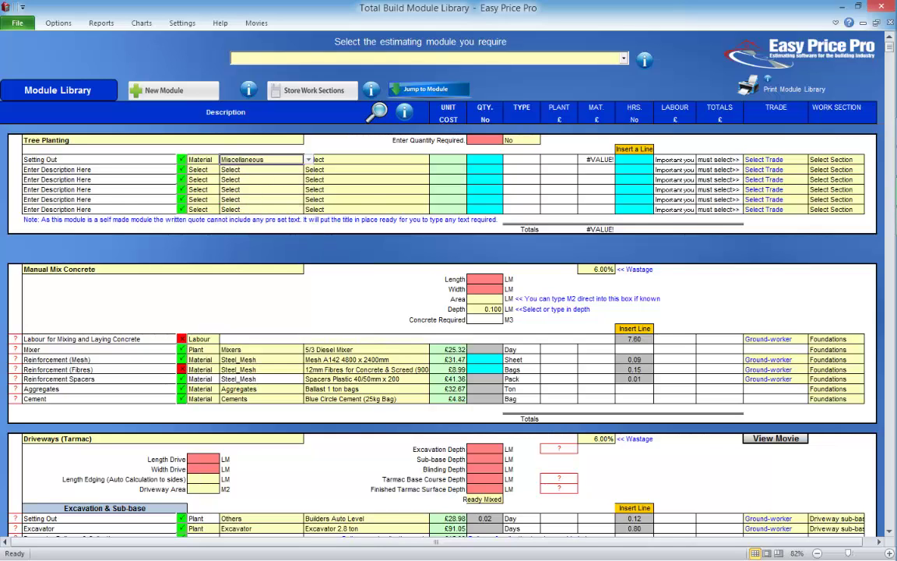
- Choose Brick Line Marshalltown Hi-Viz 28x11x49cmx76LM as the material item for the Setting Out line
left_click(434, 159)
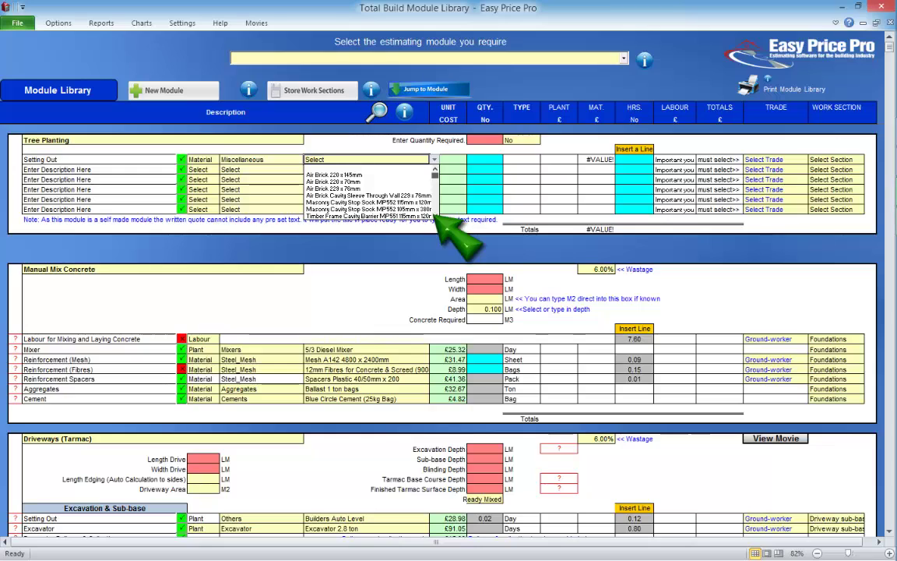
scroll(370, 191, "down", 2)
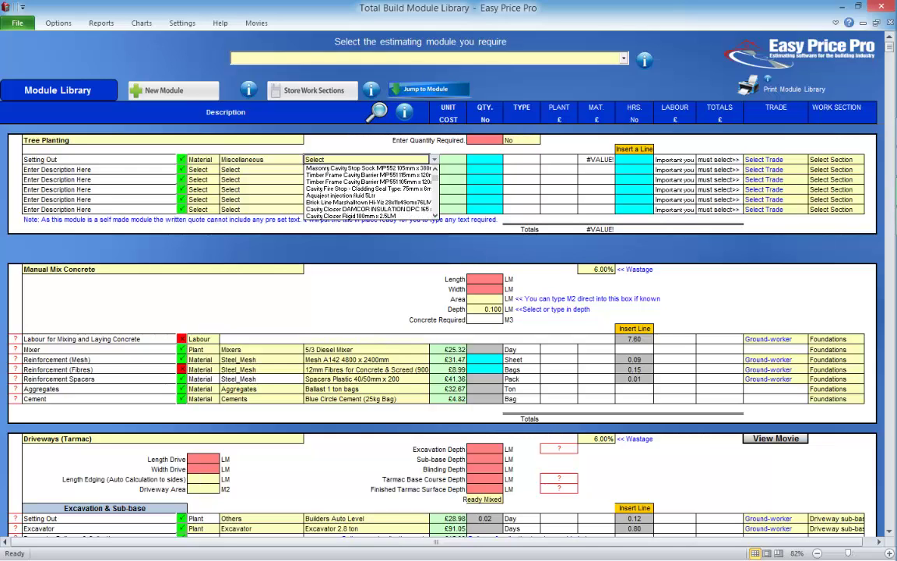
left_click(359, 202)
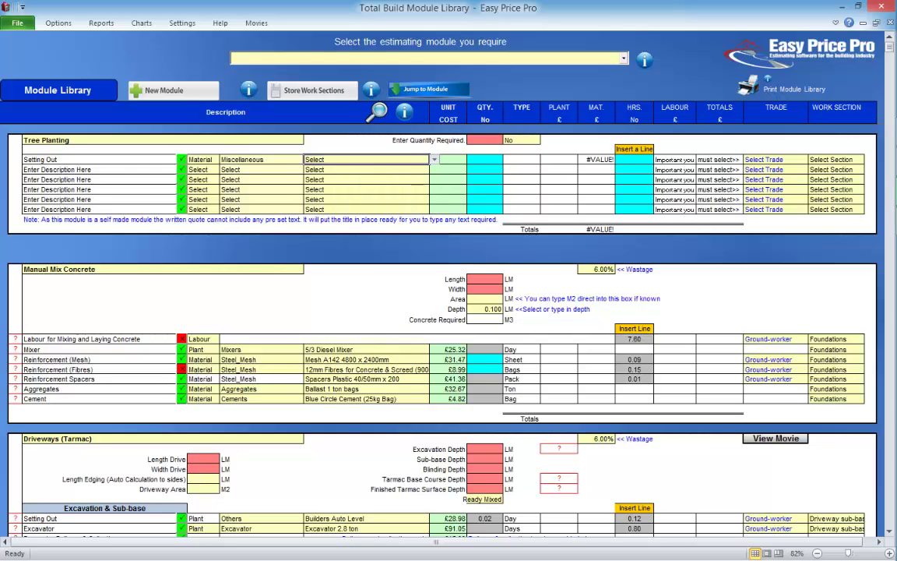
left_click(448, 159)
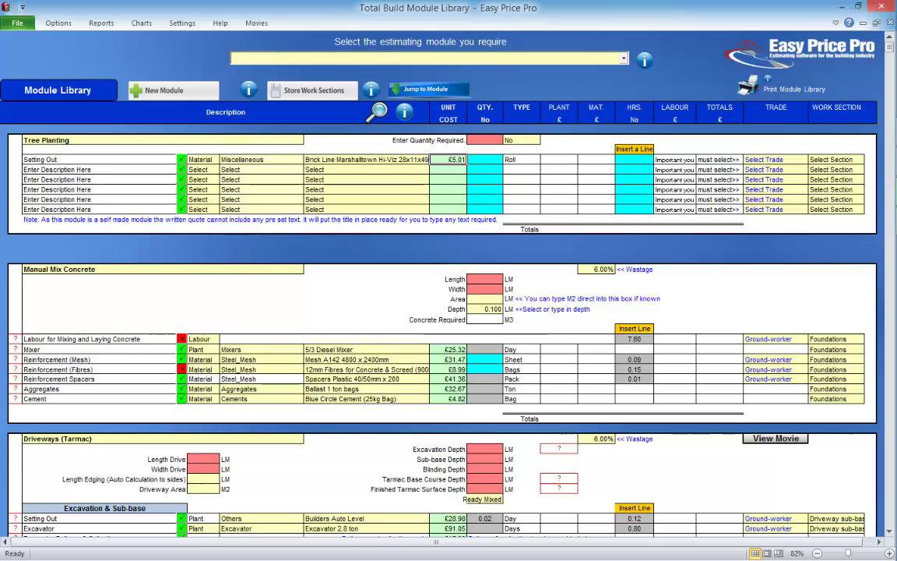
- View the full name of the Setting Out line's material in the item selection window and close it
left_click(337, 159)
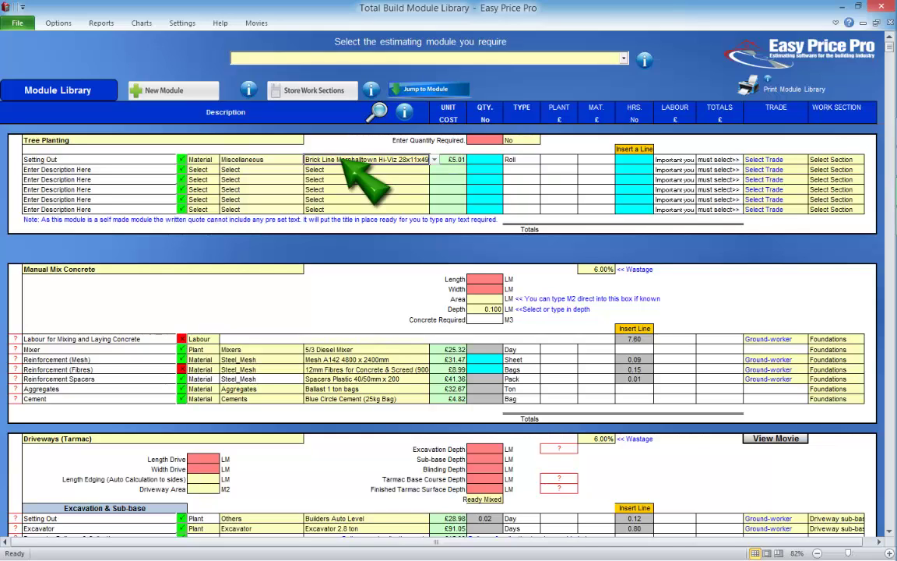
left_click(377, 111)
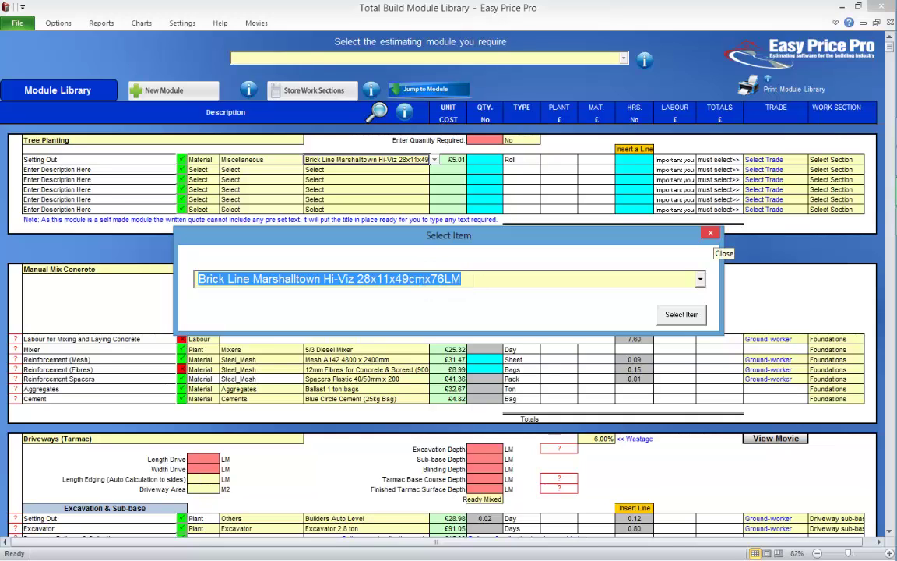
left_click(711, 232)
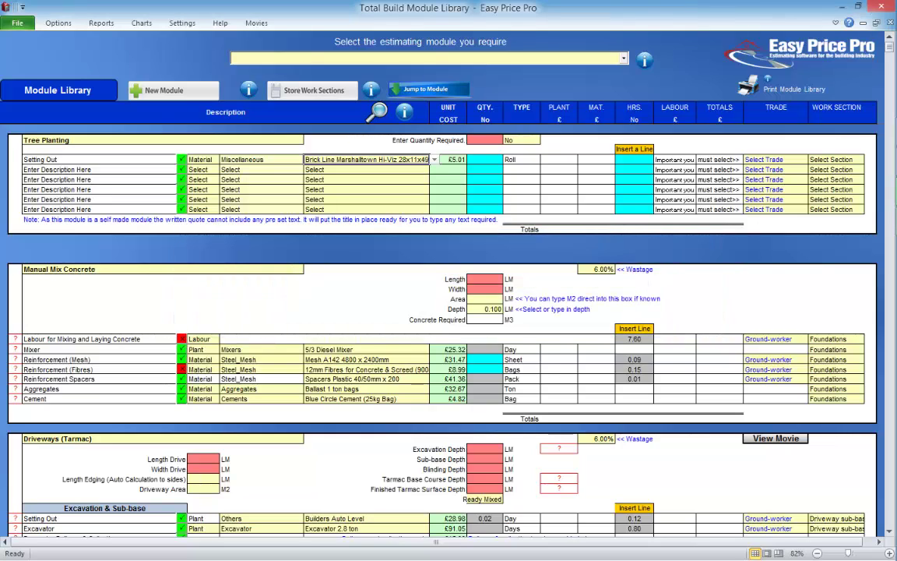
- Set the Setting Out line's quantity to 0.02 in the Tree Planting module
left_click(485, 159)
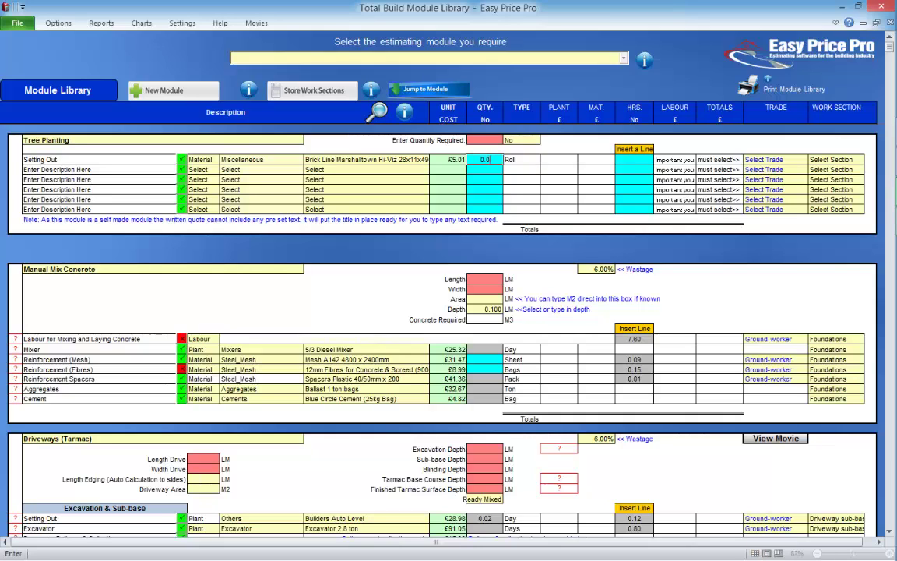
type("0.02")
key("Tab")
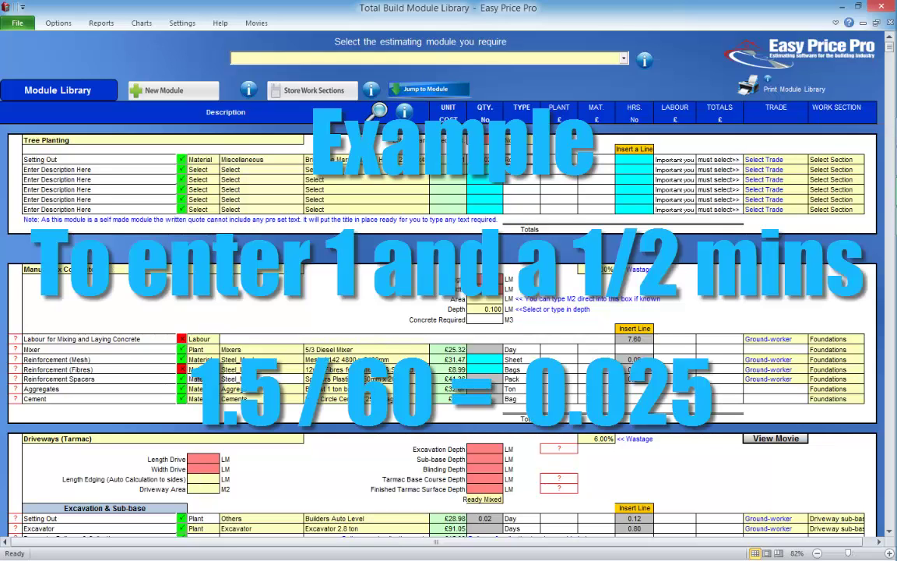
- Set the Setting Out line's labour hours to 0.025
left_click(635, 159)
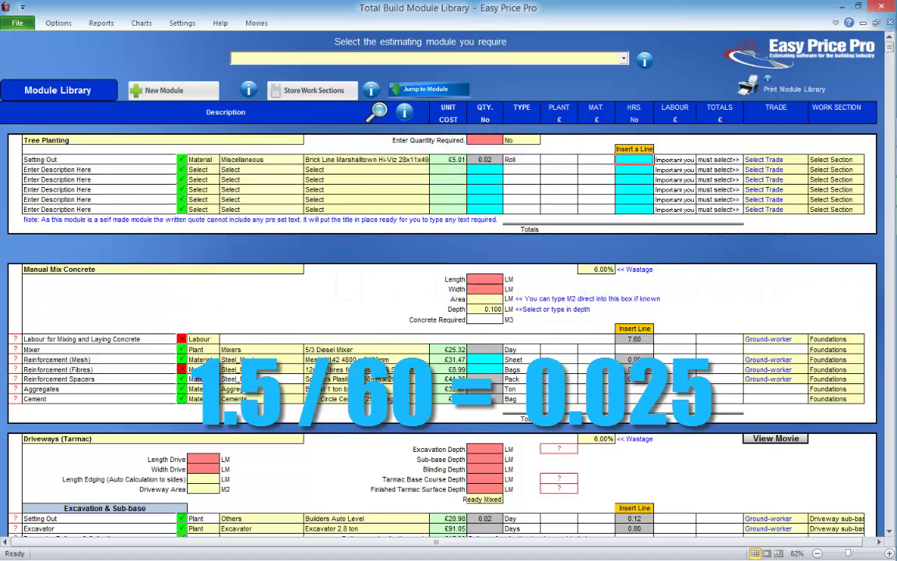
type("0.025")
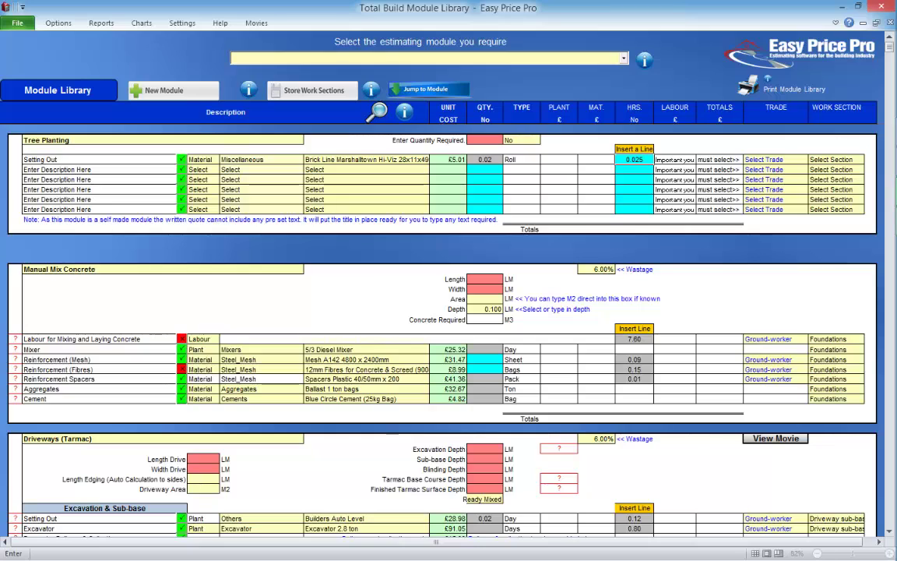
key("Return")
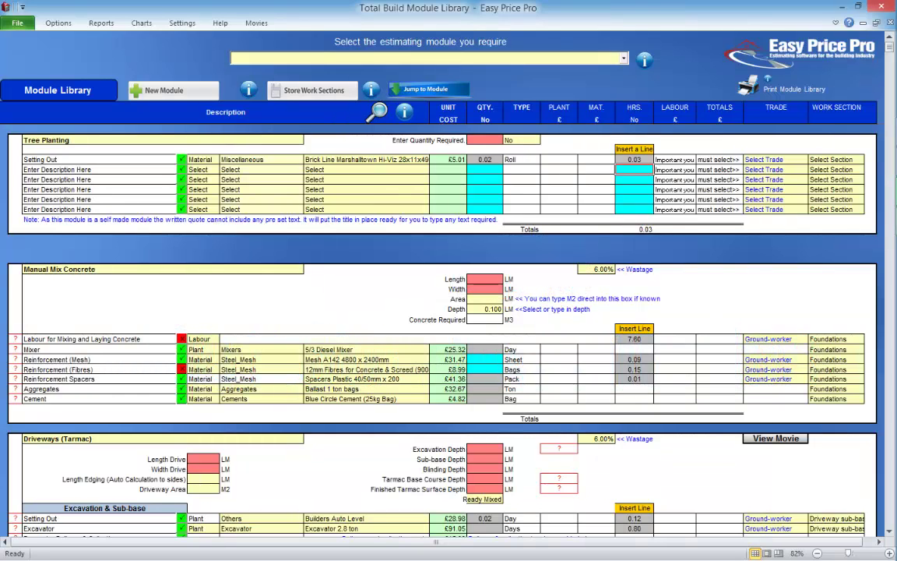
- Change the Setting Out line's labour hours to 0.02
left_click(635, 159)
type("0.0")
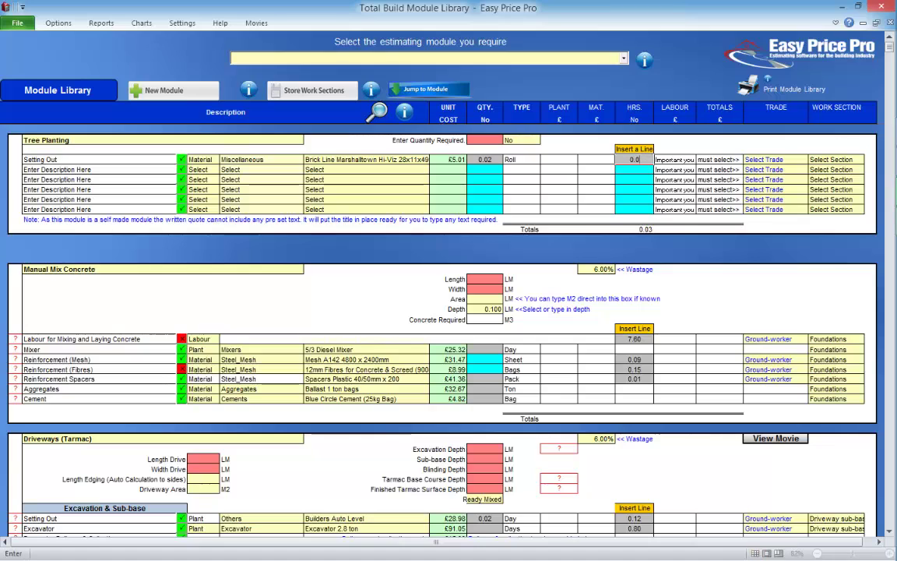
type("2")
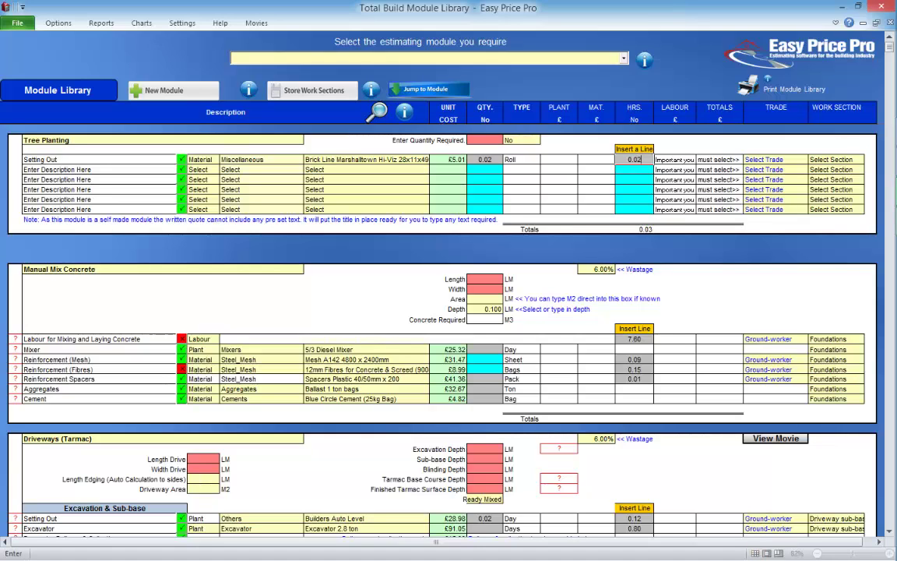
key("Return")
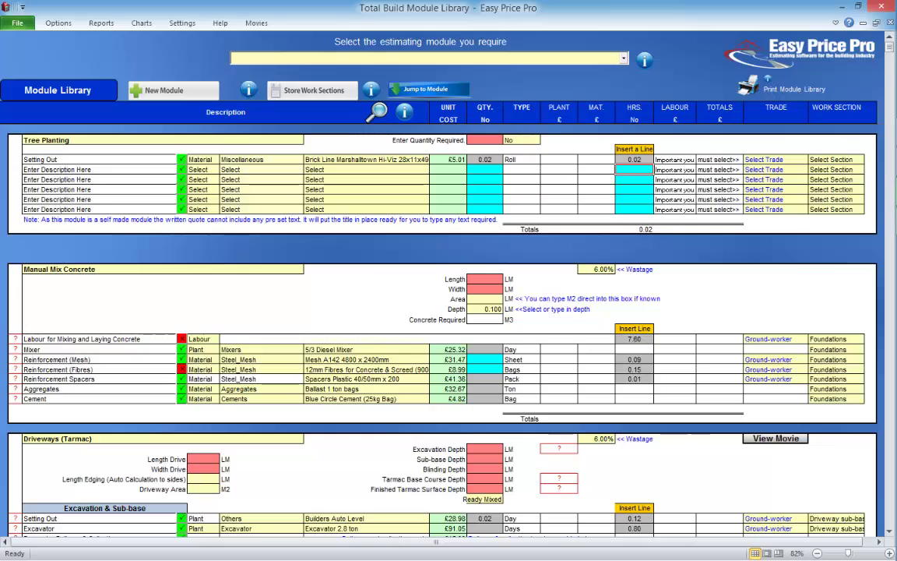
- Assign the custom gardener trade and the Landscaping work section to the Setting Out line
left_click(776, 159)
left_click(813, 159)
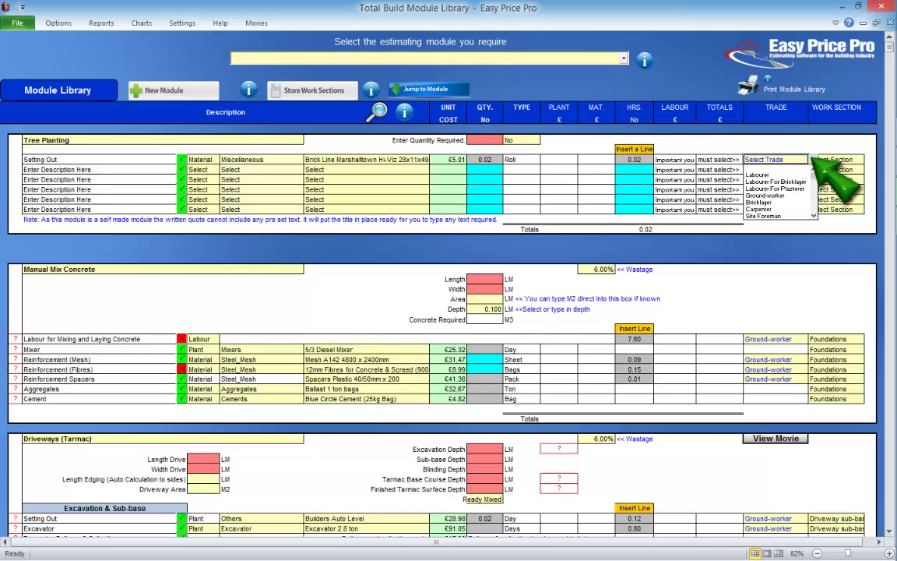
scroll(779, 191, "down", 3)
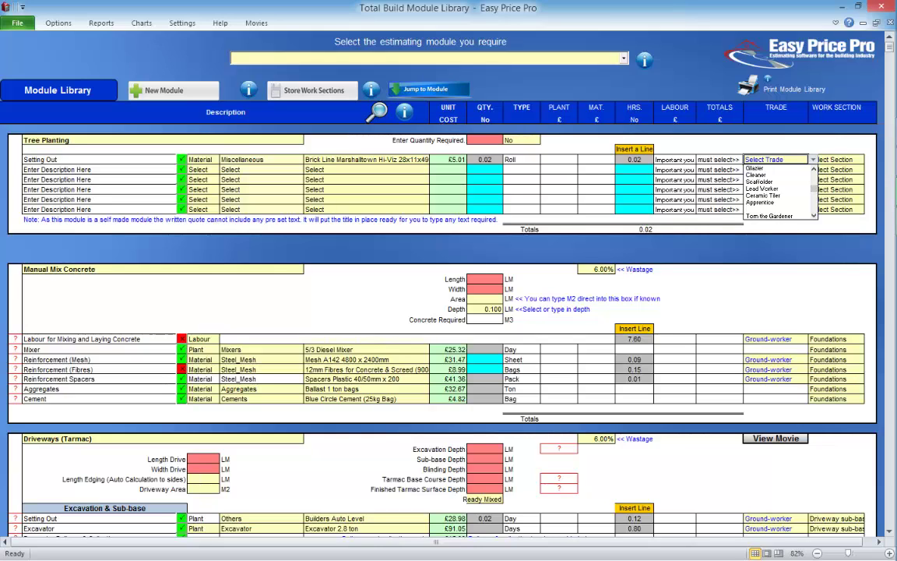
left_click(768, 216)
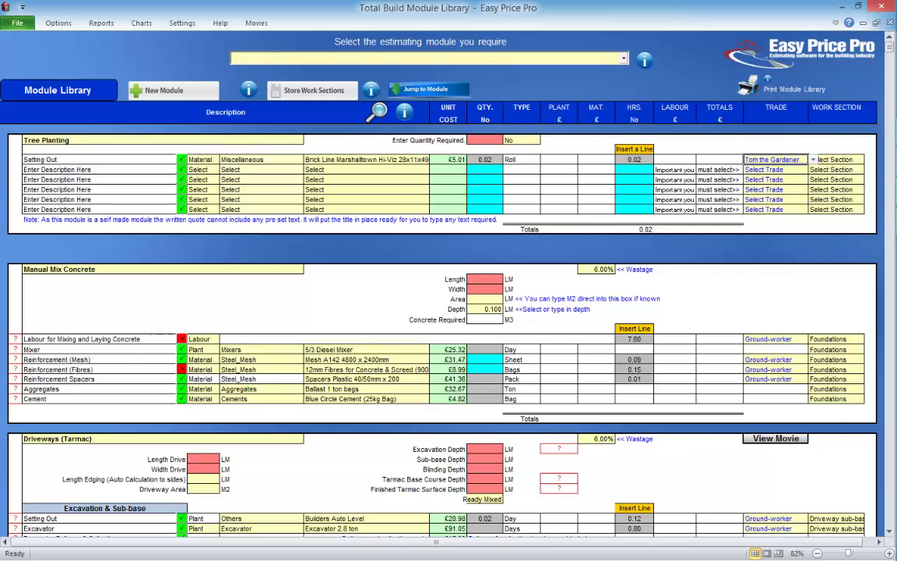
left_click(869, 158)
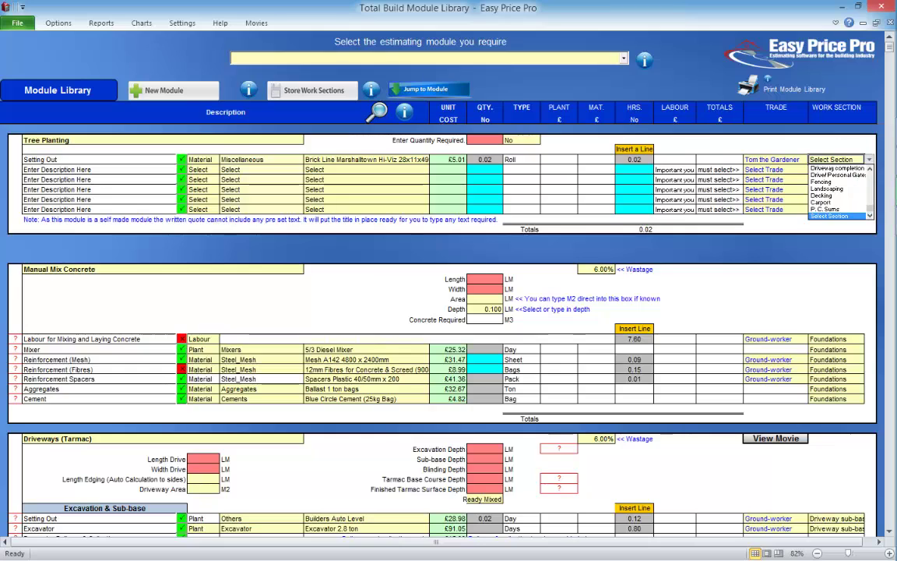
left_click(827, 188)
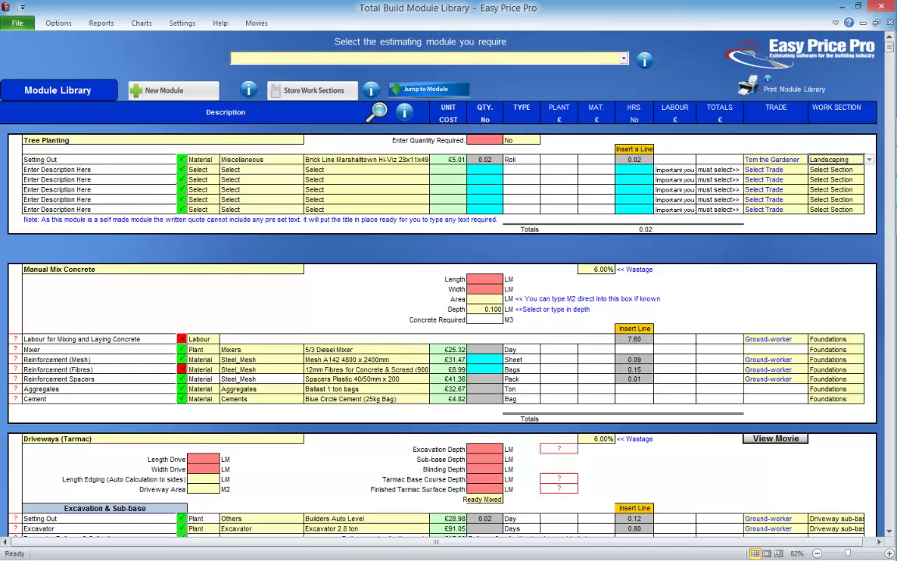
- Describe the second Tree Planting line as Excavating Soils and set its resource type to Labour
left_click(99, 169)
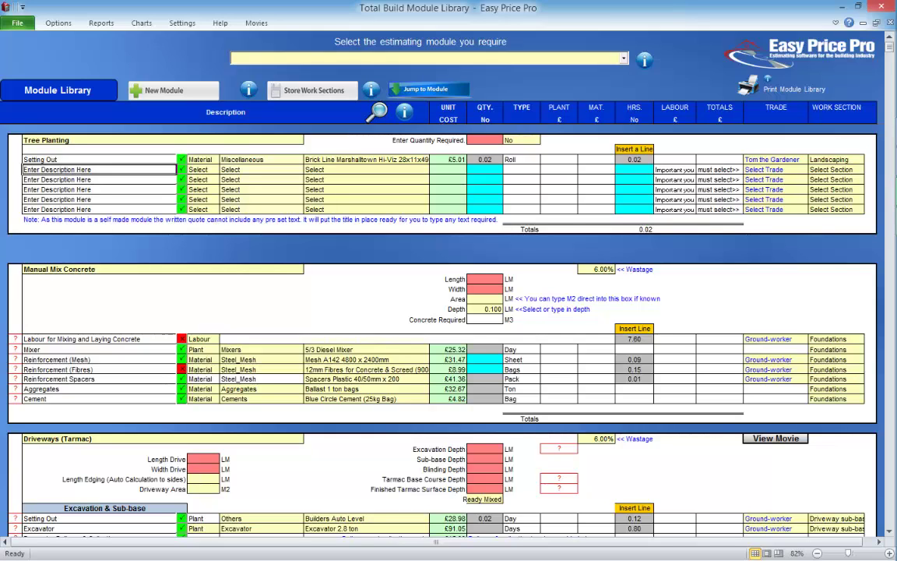
type("Excav")
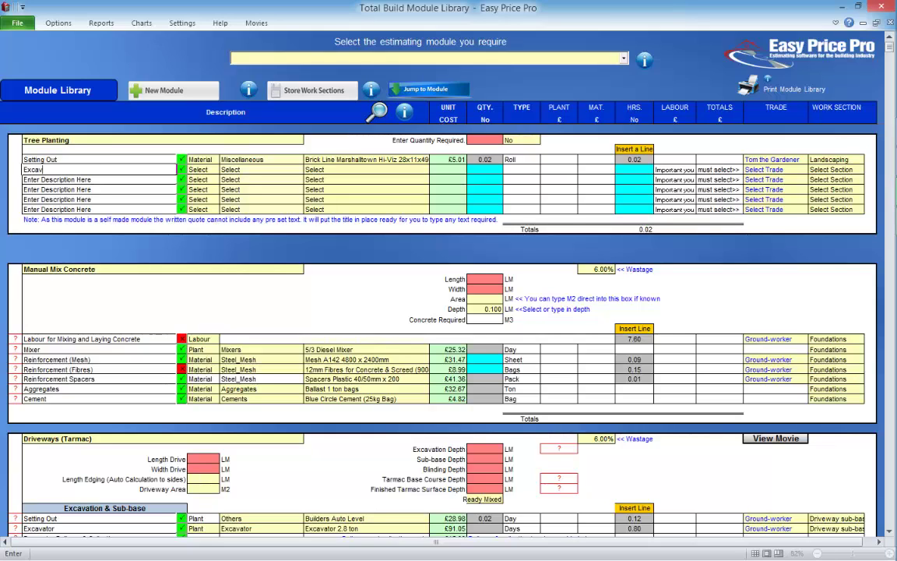
type("ating Soils")
key("Return")
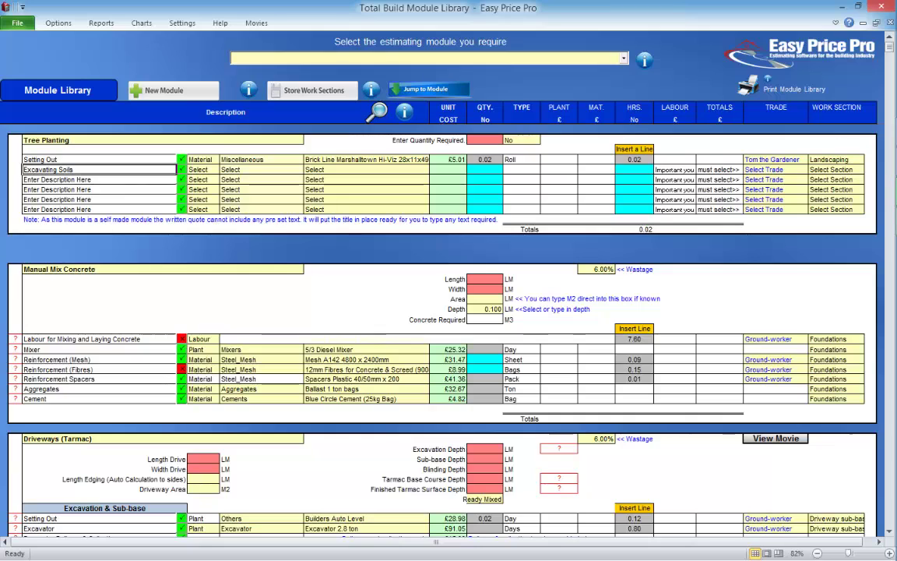
left_click(197, 169)
left_click(223, 169)
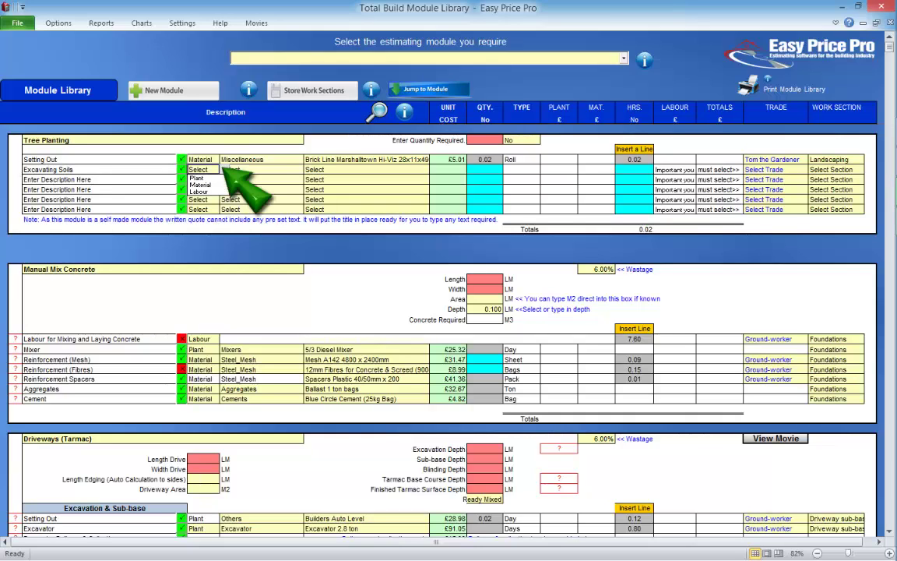
left_click(199, 192)
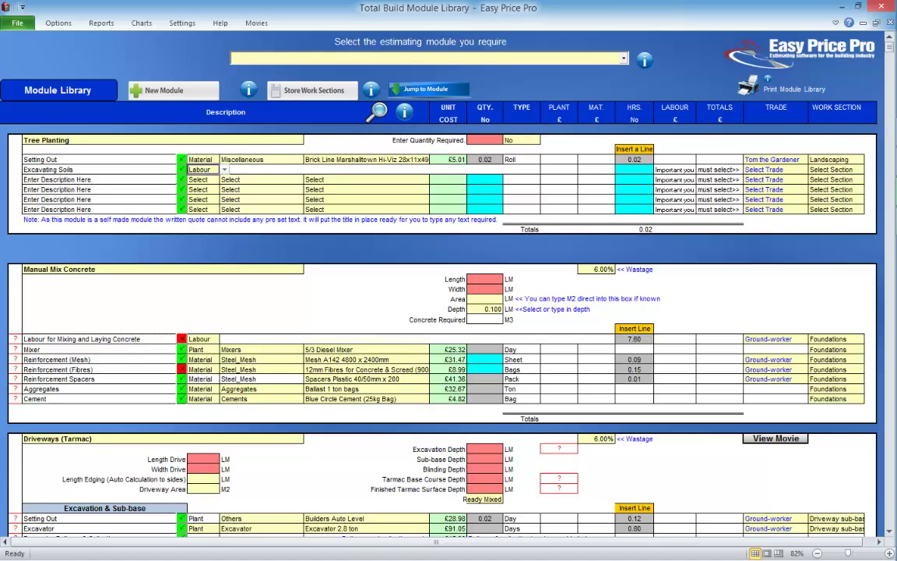
- Set the Excavating Soils line's labour hours to 0.14
key("Return")
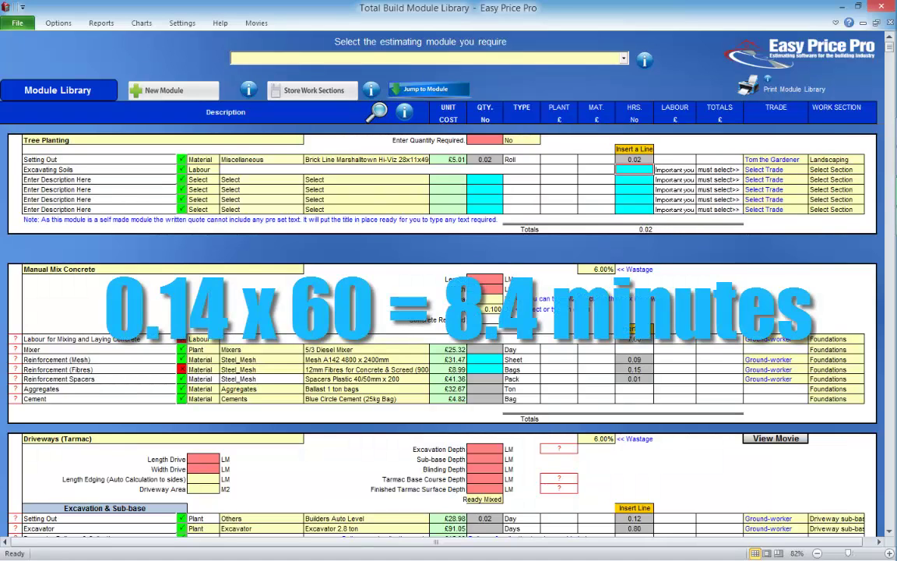
type("0.14")
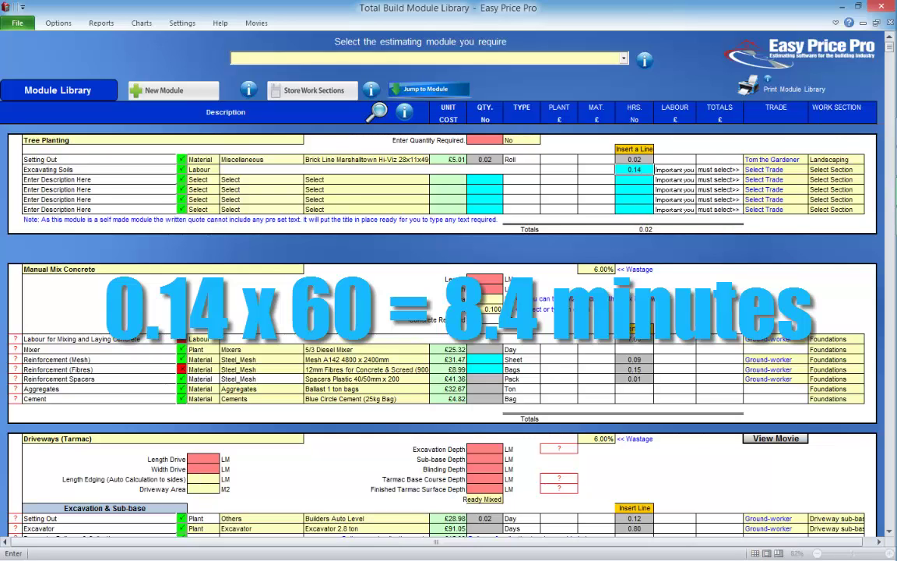
key("Return")
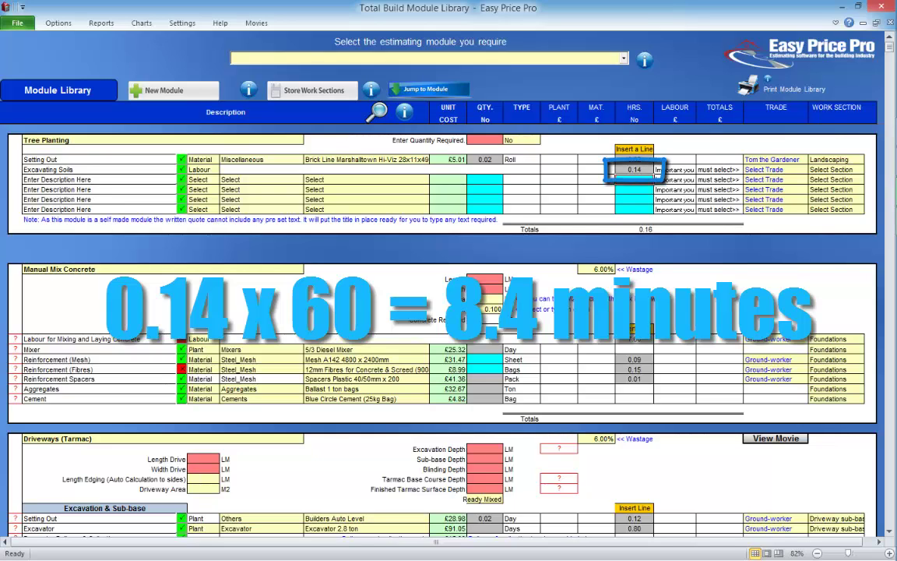
- Assign the custom gardener trade and the Landscaping work section to the Excavating Soils line
left_click(765, 169)
left_click(813, 169)
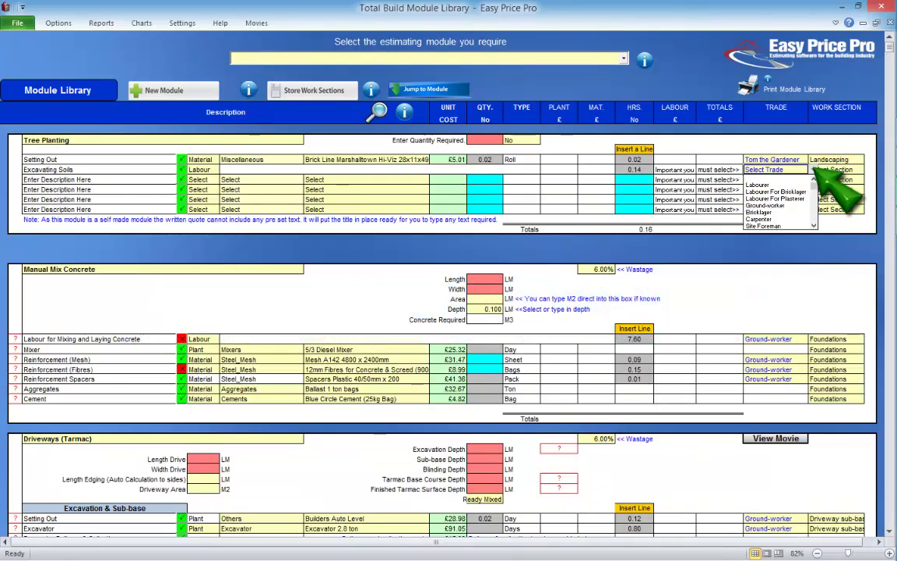
scroll(779, 203, "down", 3)
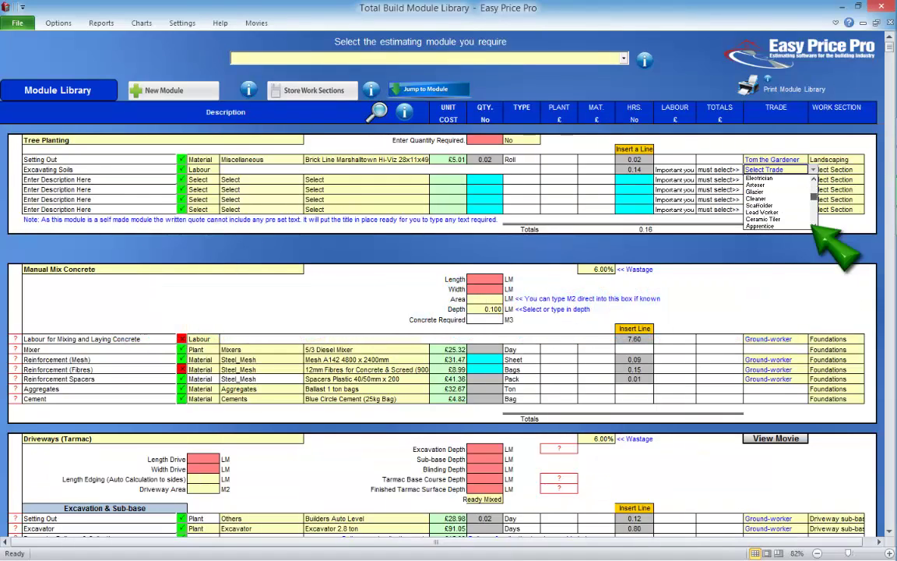
left_click(771, 212)
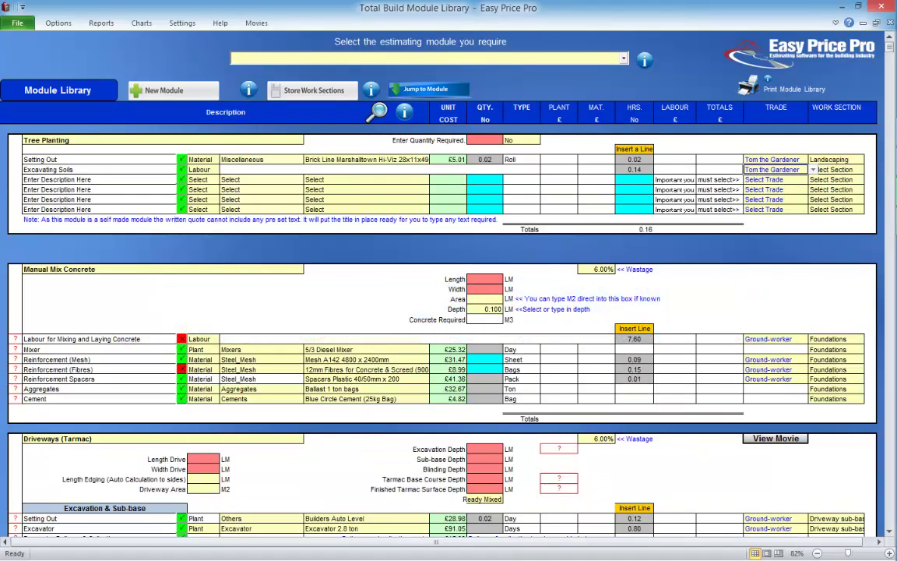
left_click(869, 169)
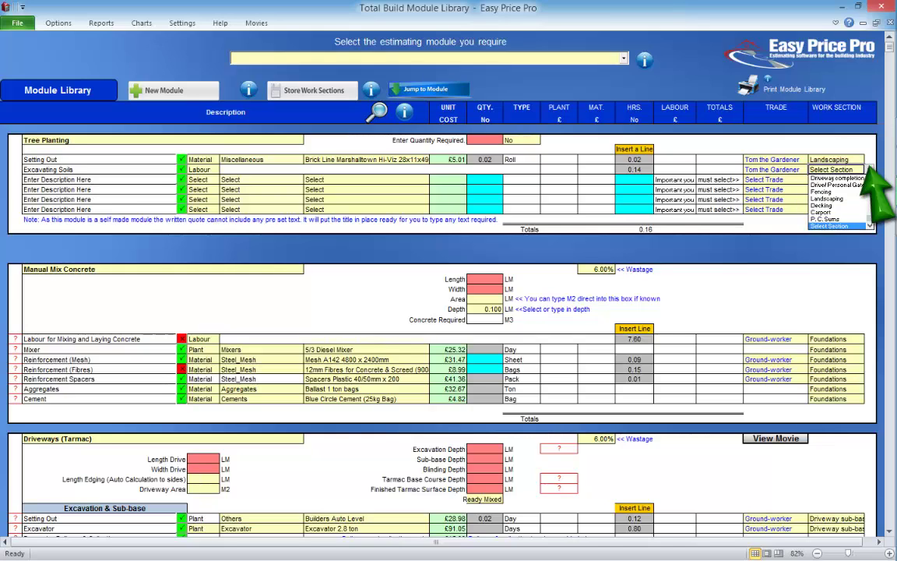
left_click(816, 208)
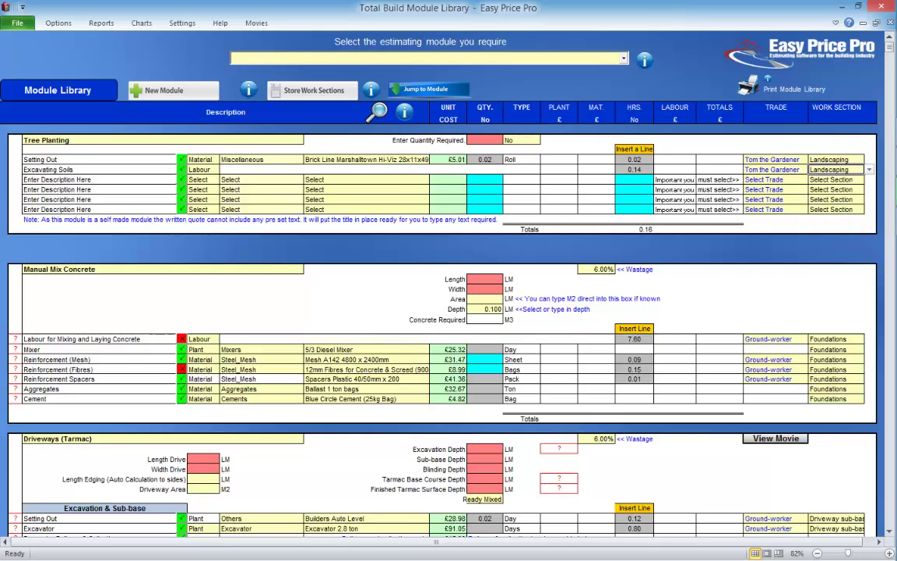
- Describe the third Tree Planting line as Mulch Soils and set its resource type to Material
left_click(94, 179)
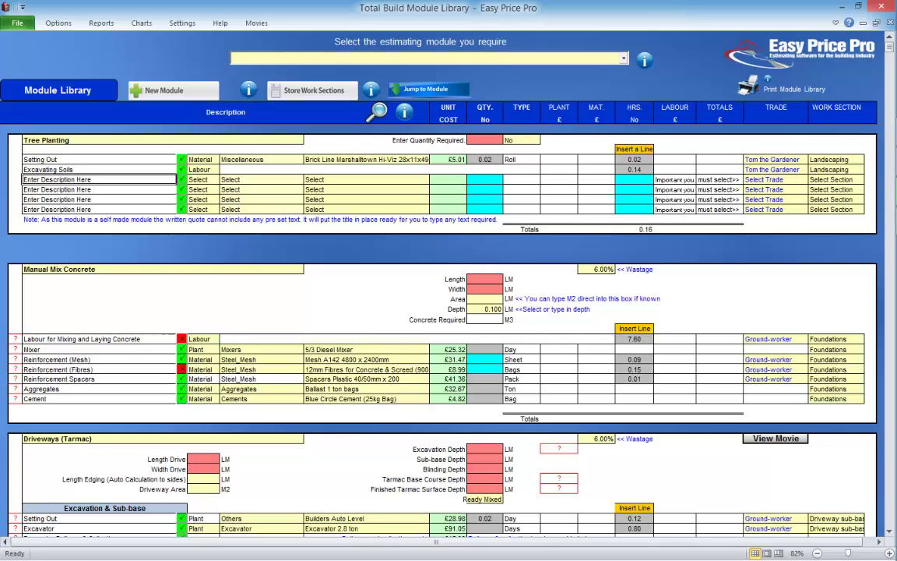
type("Mulch ")
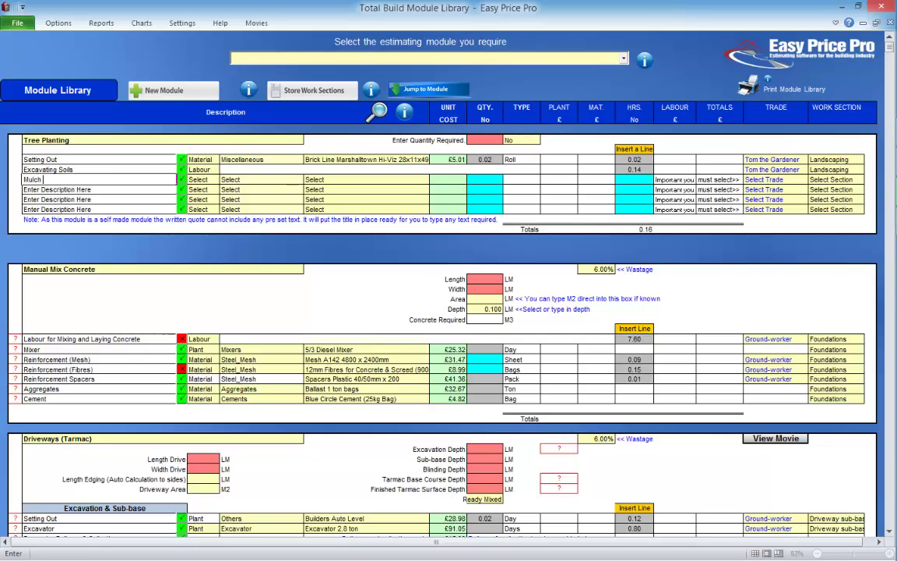
type("Soils")
key("Tab")
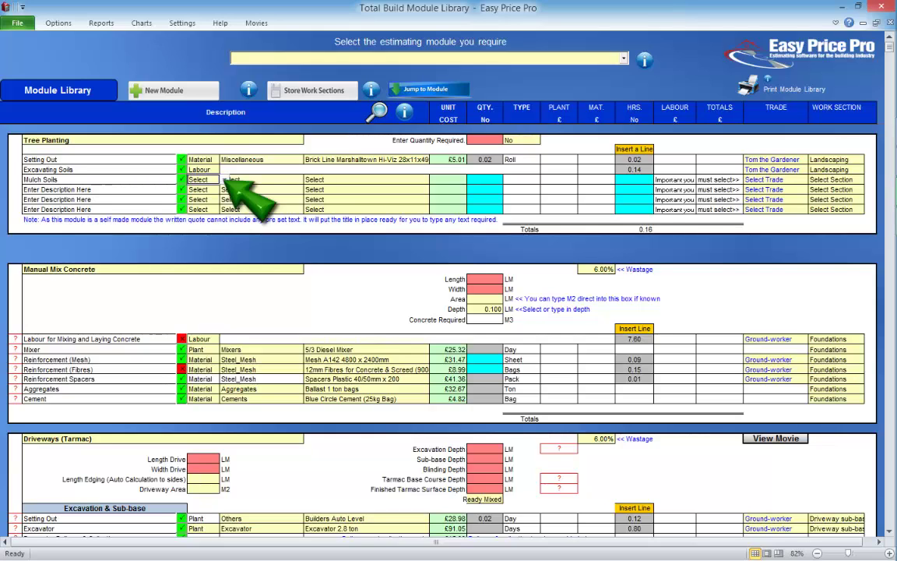
key("alt+Down")
key("Down")
key("Return")
key("Tab")
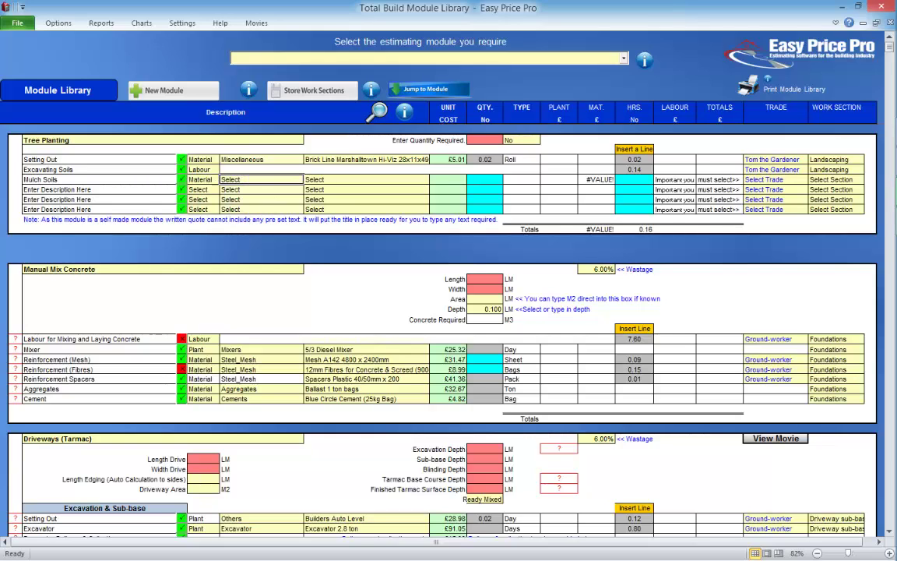
- Set the Mulch Soils line's material category to Landscaping
key("alt+Down")
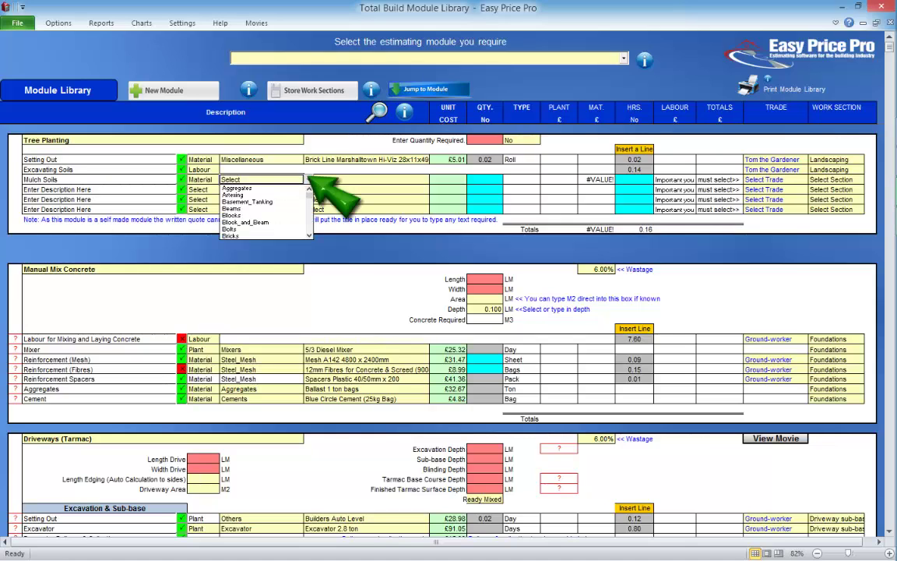
scroll(265, 211, "down", 7)
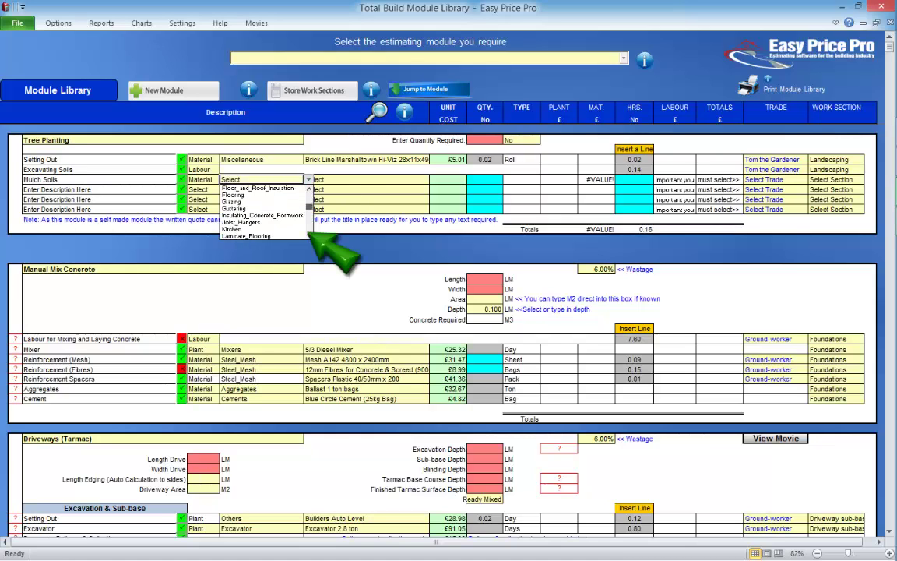
scroll(307, 230, "down", 2)
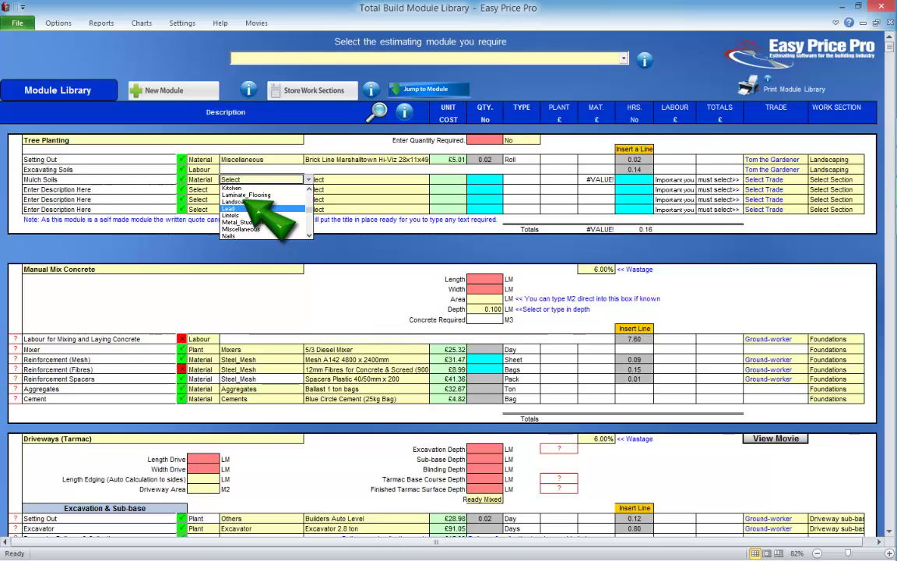
key("Up")
key("Return")
key("Tab")
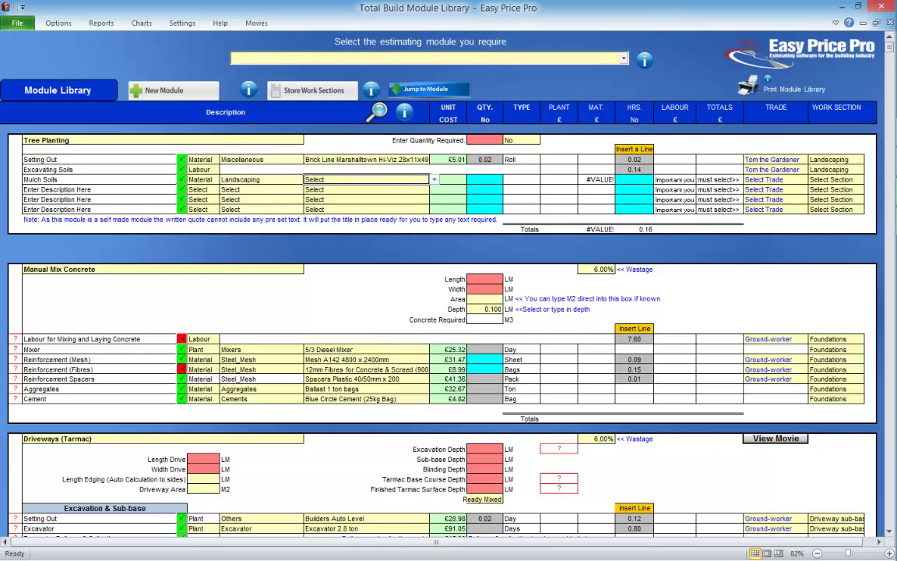
- Choose Peat 20kg as the material for the Mulch Soils line
key("alt+Down")
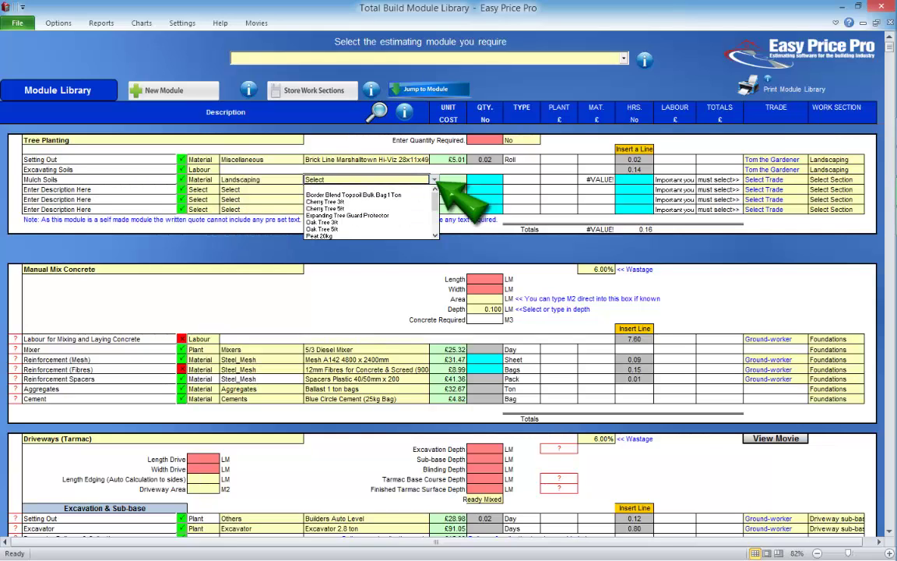
key("Down")
key("Down")
key("Down")
key("Down")
key("Down")
key("Down")
key("Down")
key("Return")
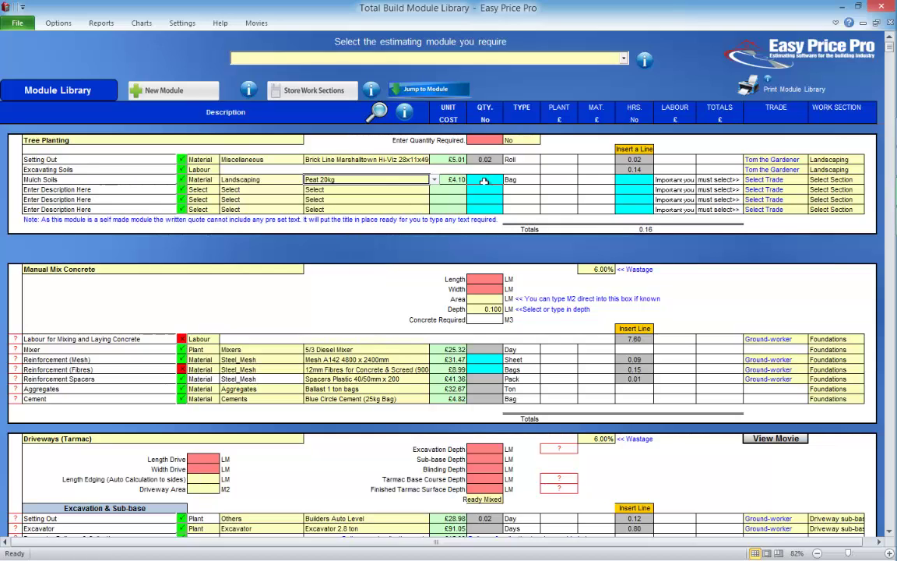
- Set the Mulch Soils line's quantity to 0.2 bags and its labour hours to 0.05
key("Tab")
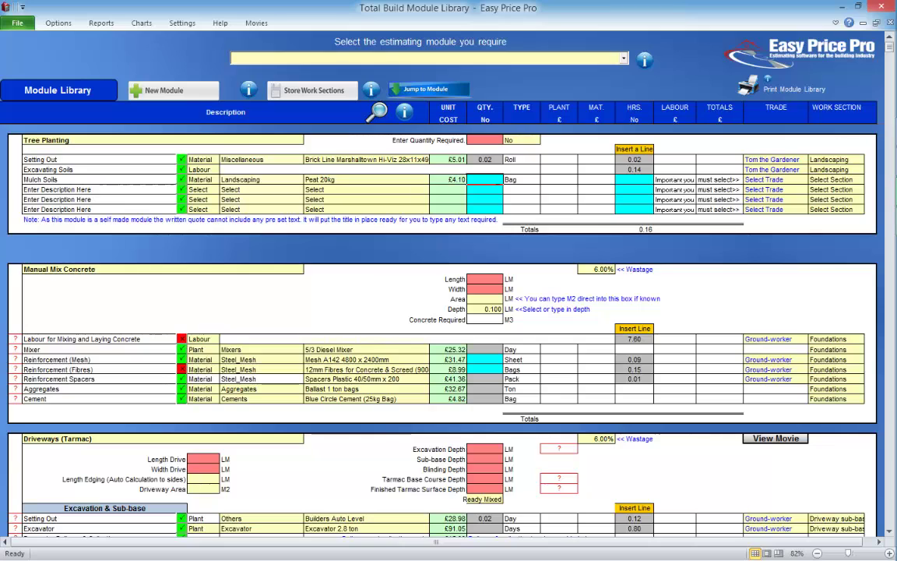
left_click(489, 180)
type("0.2")
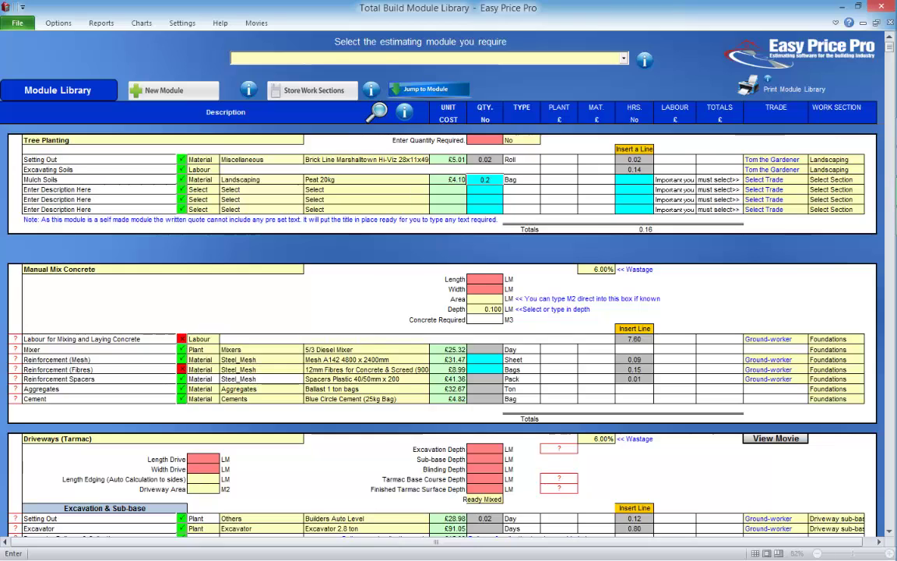
key("Return")
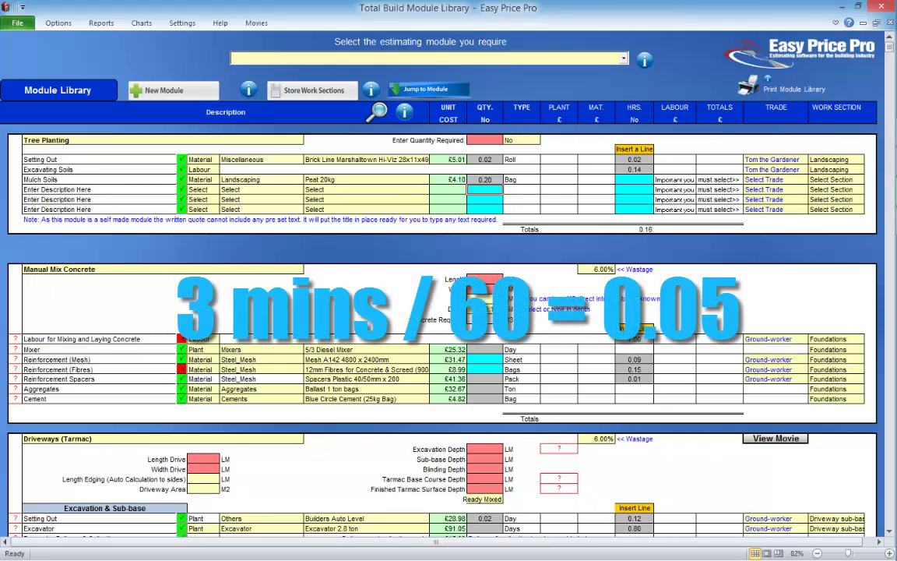
left_click(635, 180)
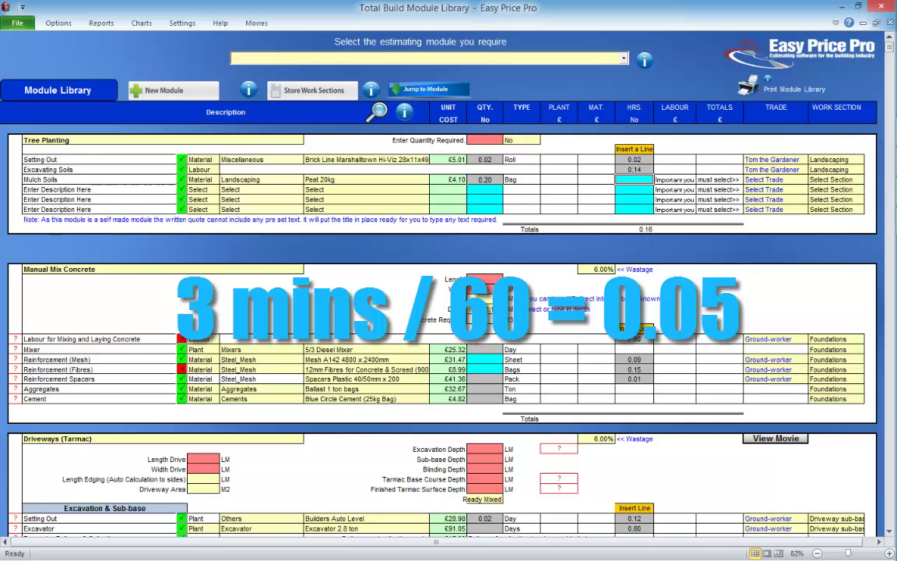
type("0.05")
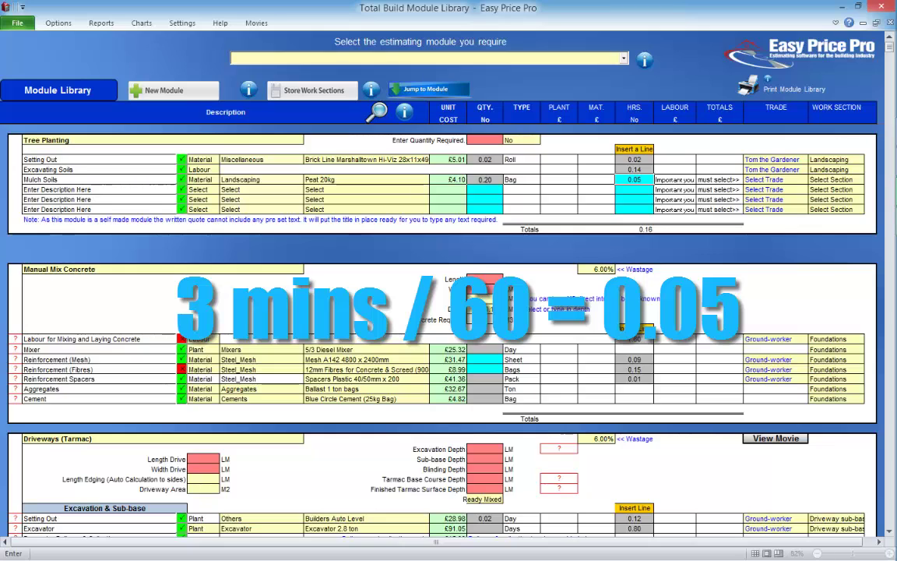
key("Return")
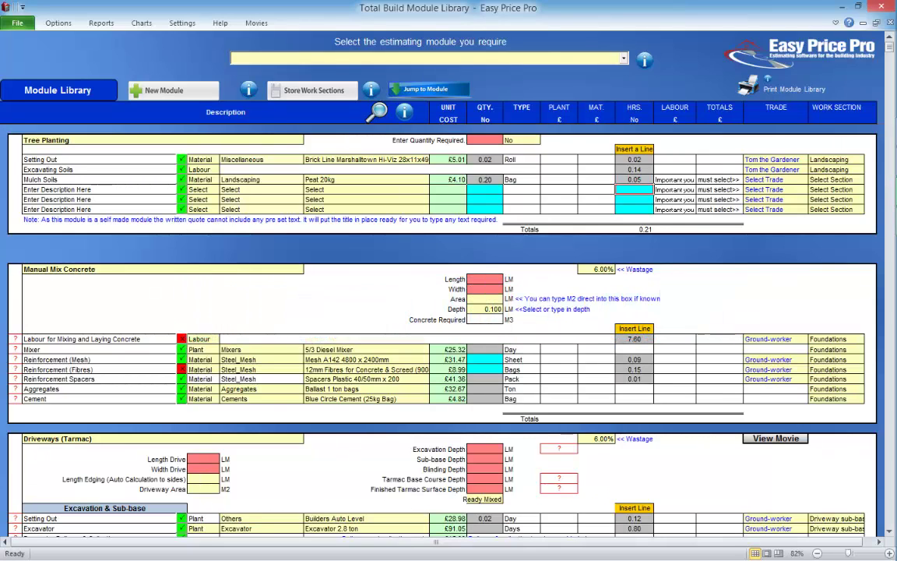
- Assign the custom gardener trade and the Landscaping work section to the Mulch Soils line
left_click(772, 179)
key("alt+Down")
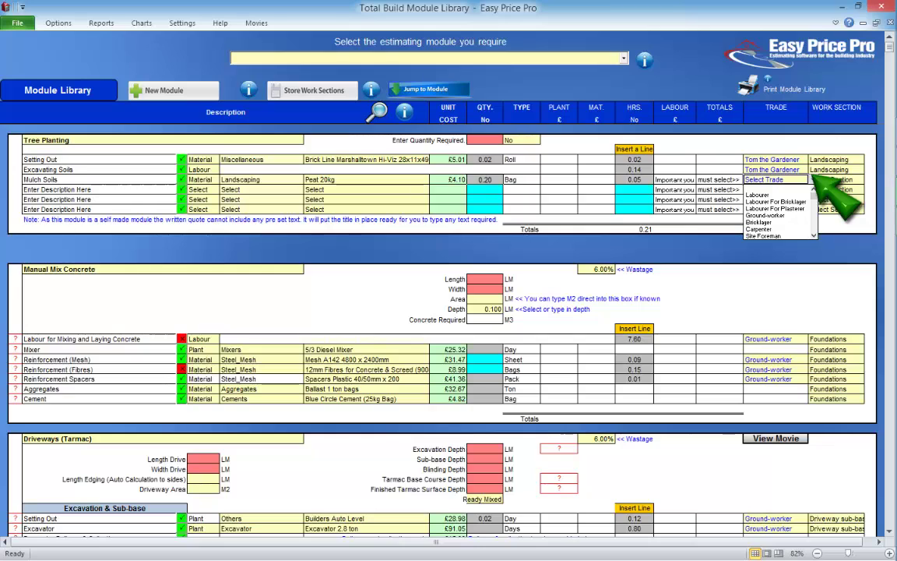
key("Down")
key("Down")
key("Down")
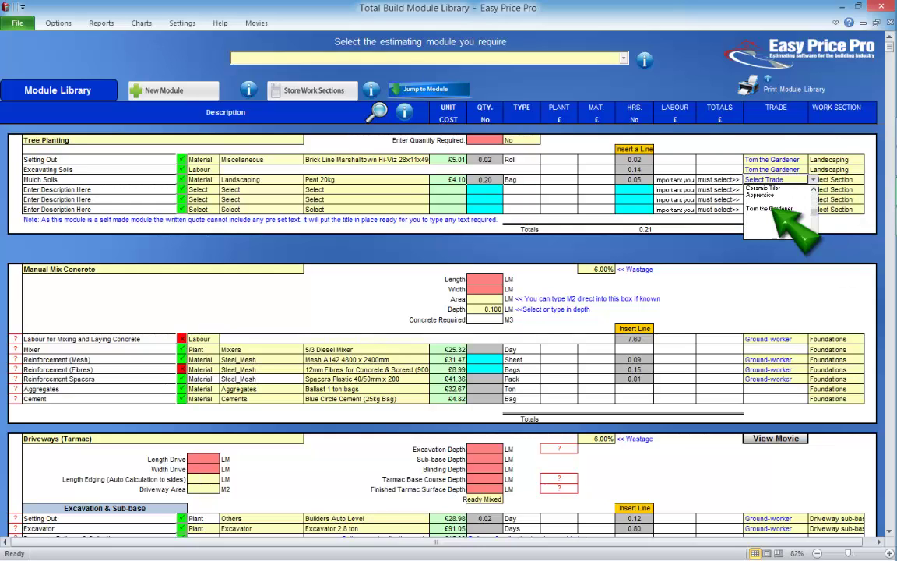
key("Return")
key("alt+Down")
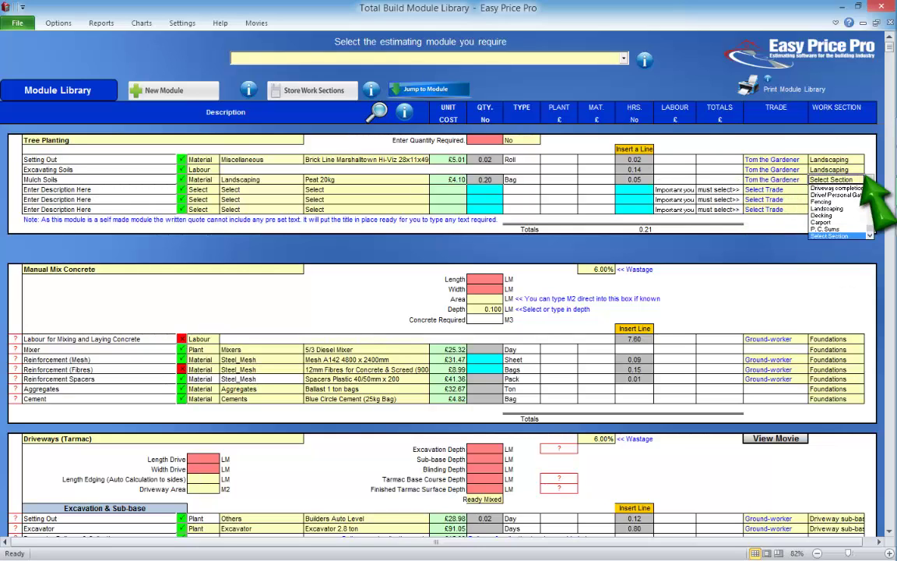
key("Escape")
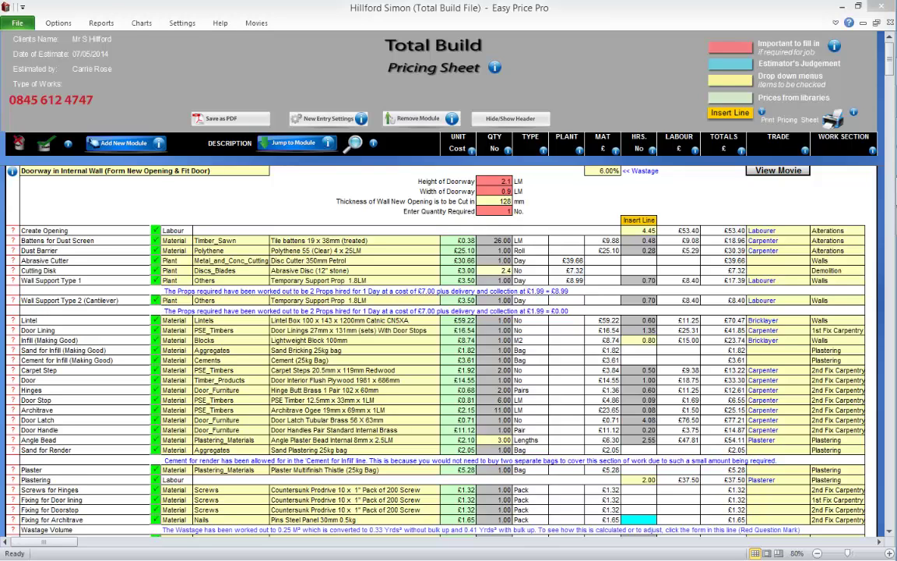
- Add the Tree Planting module to the Total Build pricing sheet from the complete module list
left_click(117, 142)
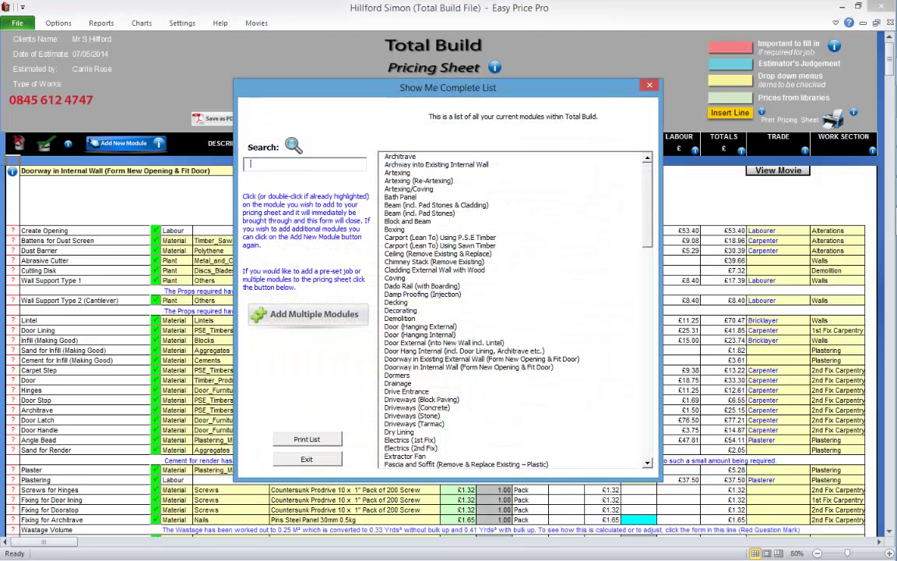
left_click(647, 462)
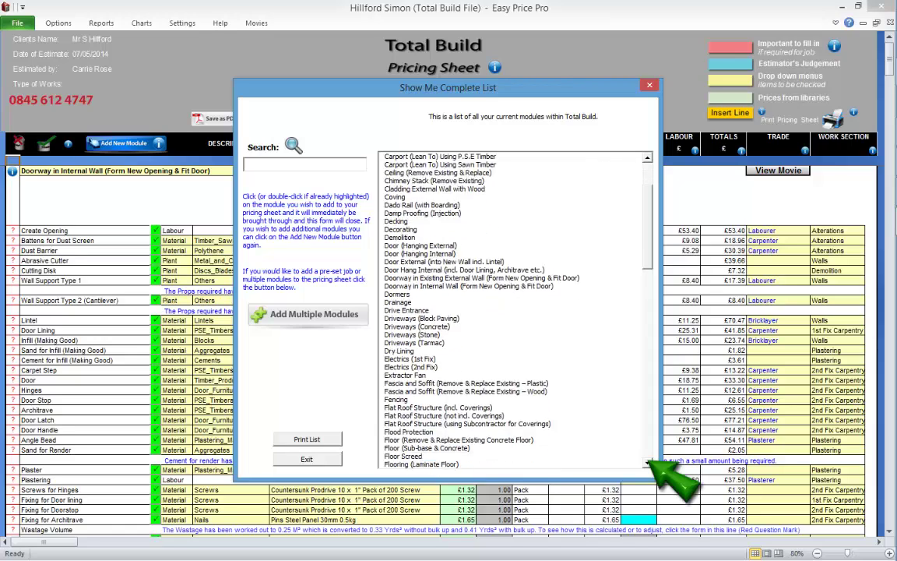
scroll(514, 312, "down", 13)
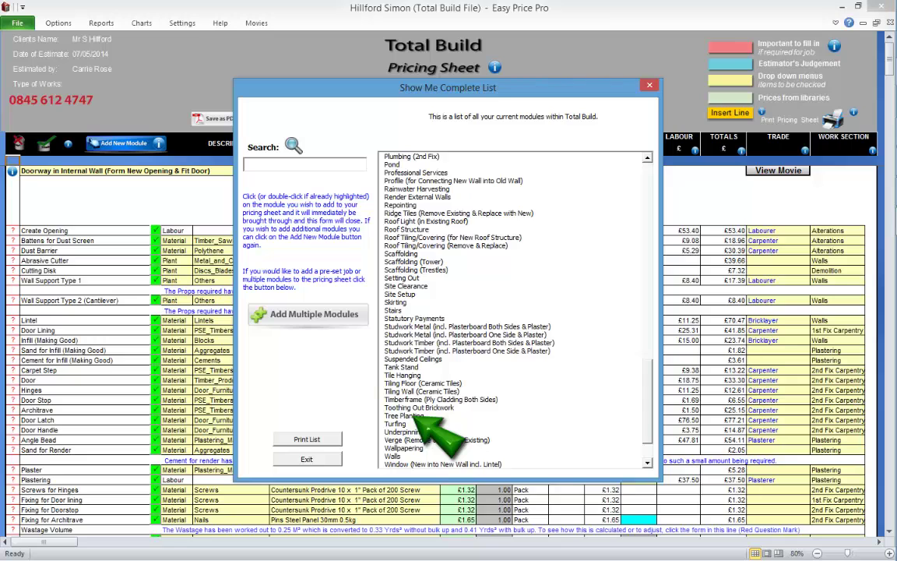
left_click(404, 415)
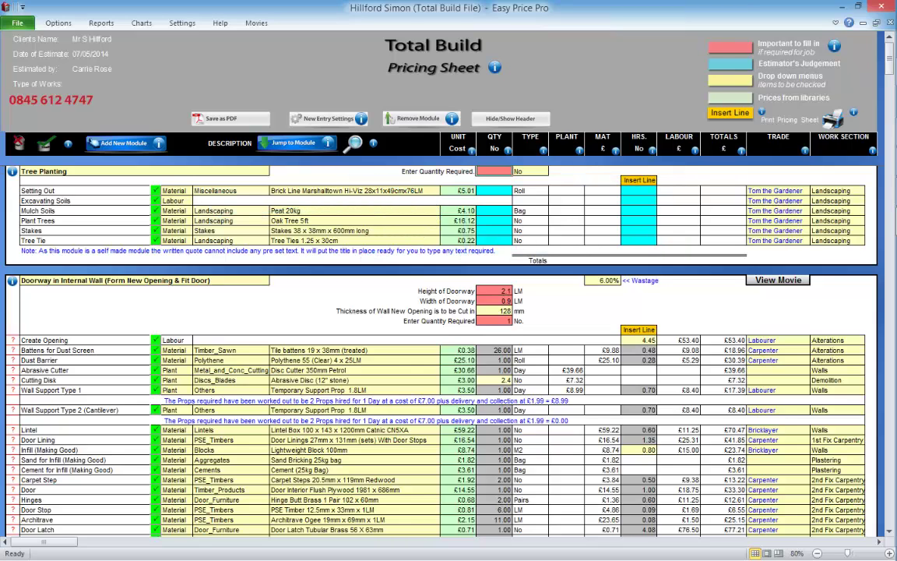
- Try a required quantity of 1 for the Tree Planting module, and change it to 40
type("1")
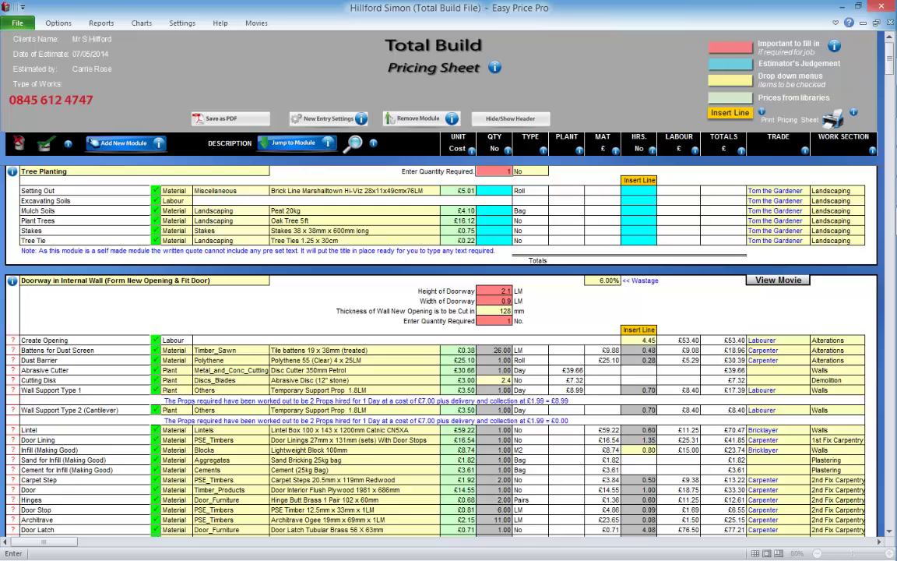
key("Return")
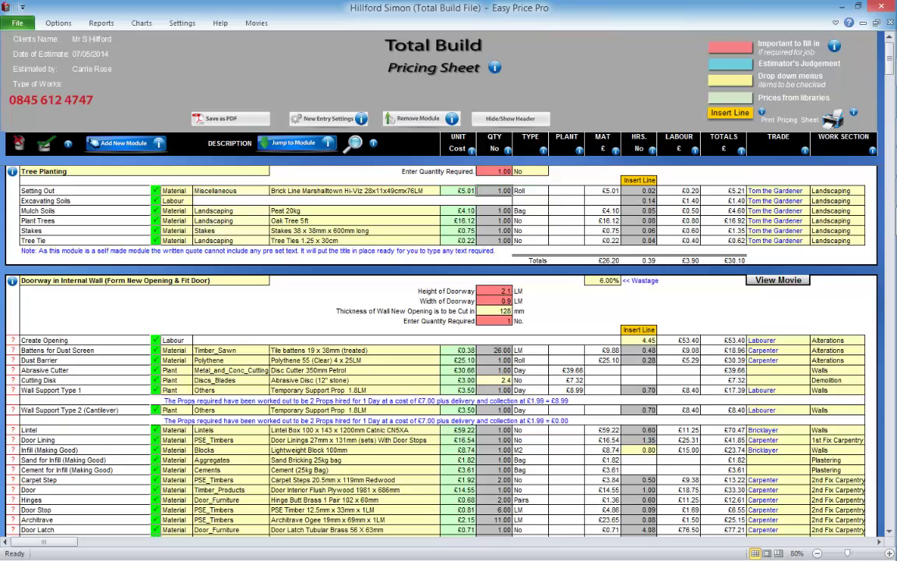
type("40")
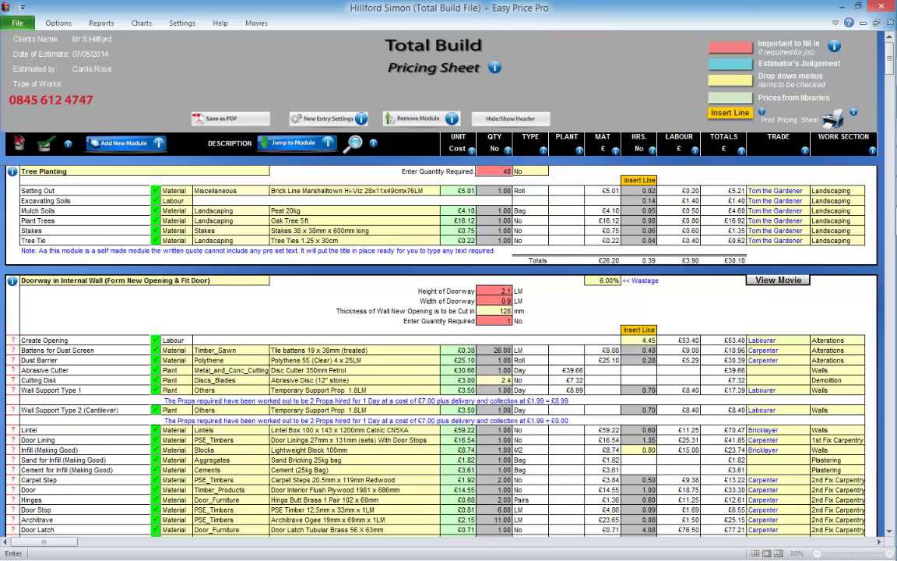
key("Return")
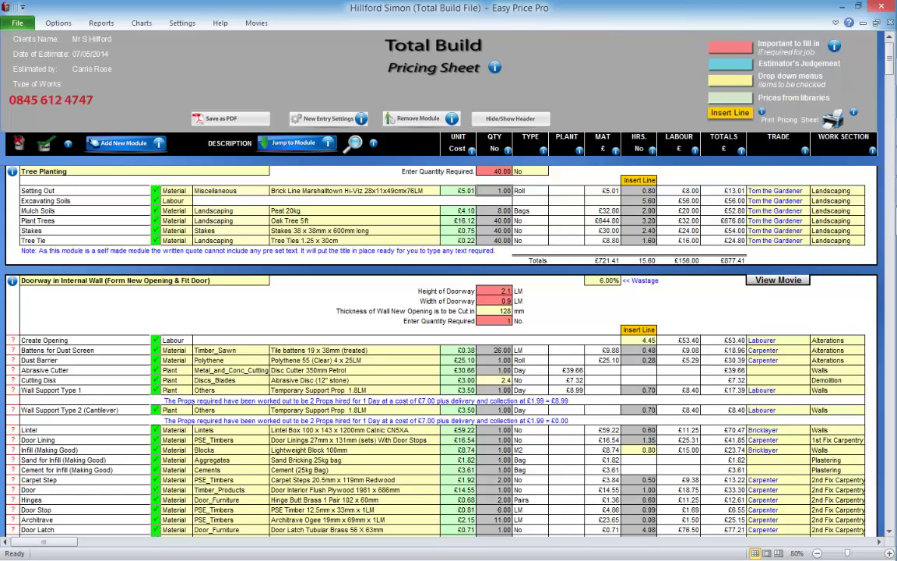
- Change the Plant Trees line's material to Oak Tree 3ft
left_click(445, 221)
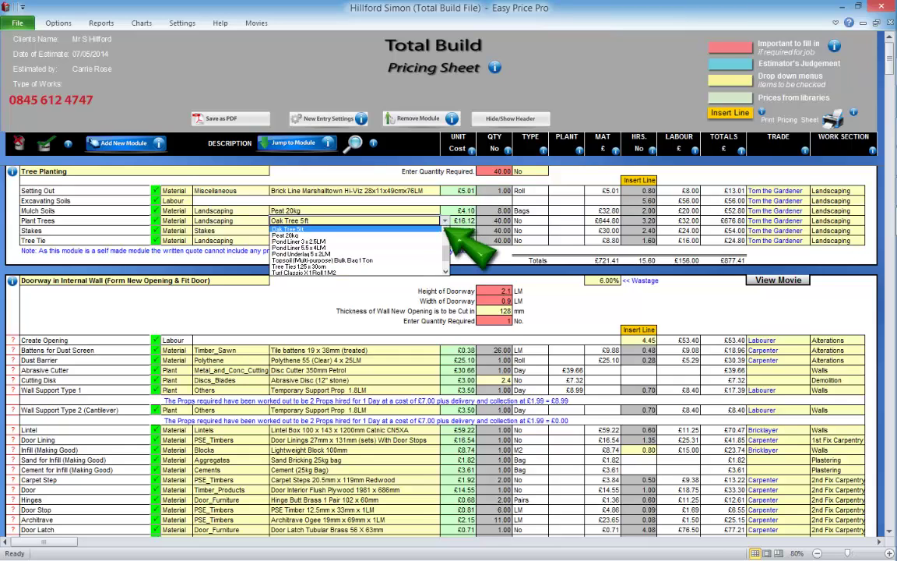
key("Up")
key("Up")
key("Up")
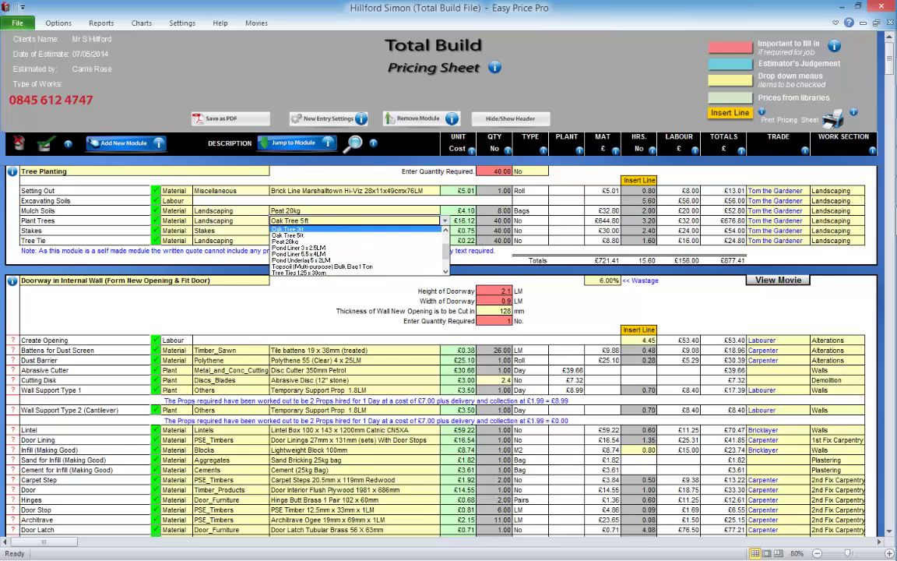
key("Return")
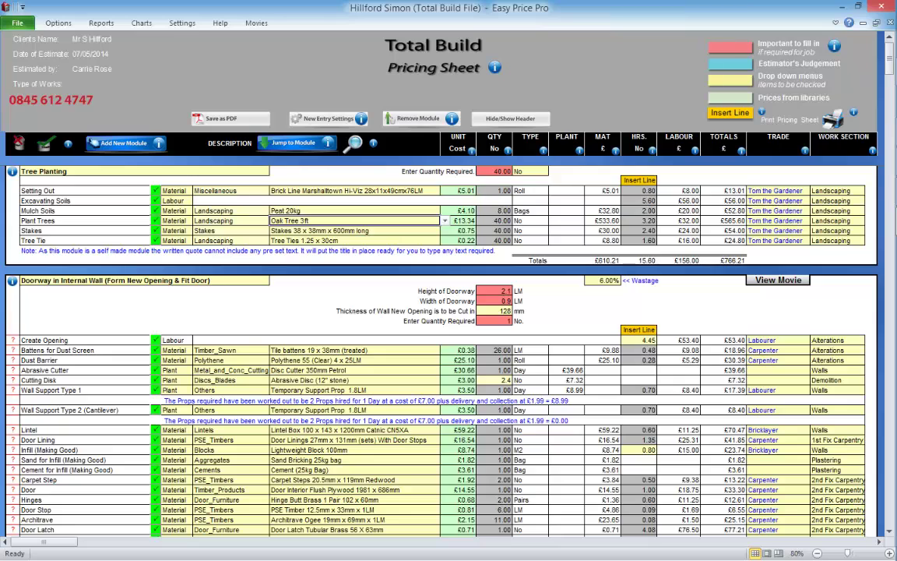
- Change the trade of the Tree Planting module's Setting Out line to Apprentice
left_click(495, 210)
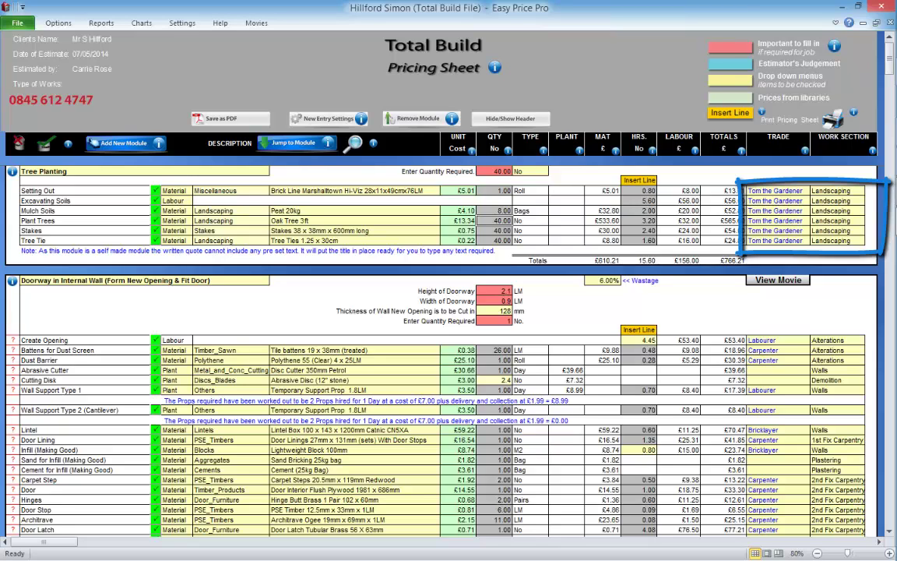
left_click(866, 191)
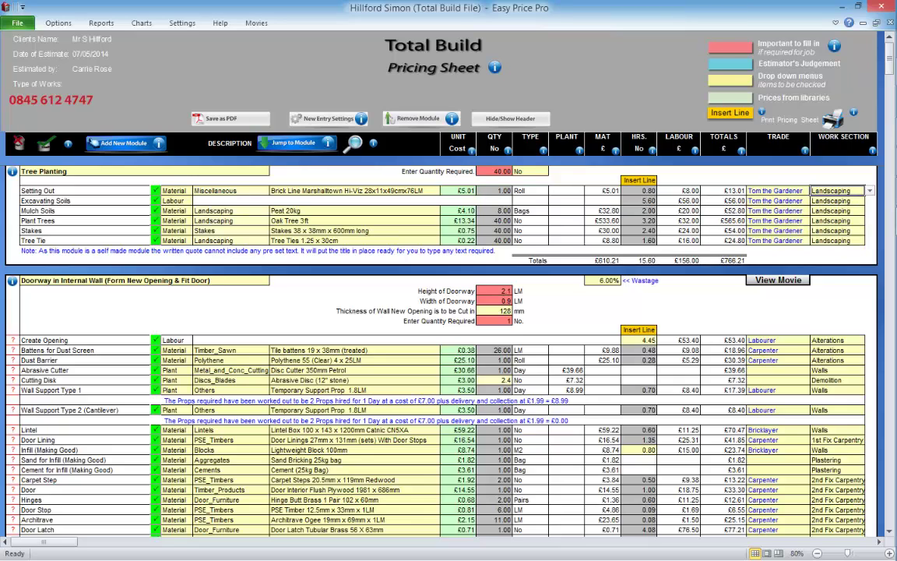
left_click(815, 190)
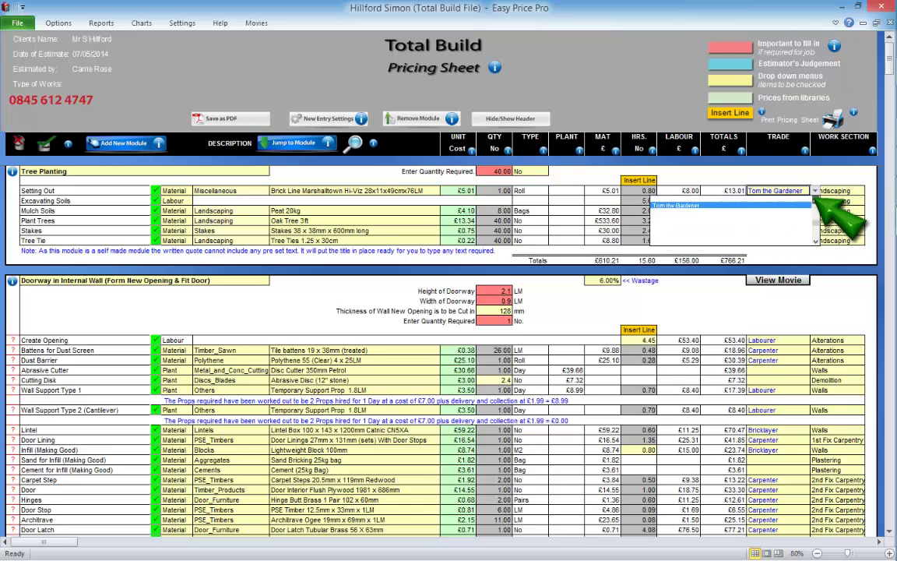
left_click(779, 205)
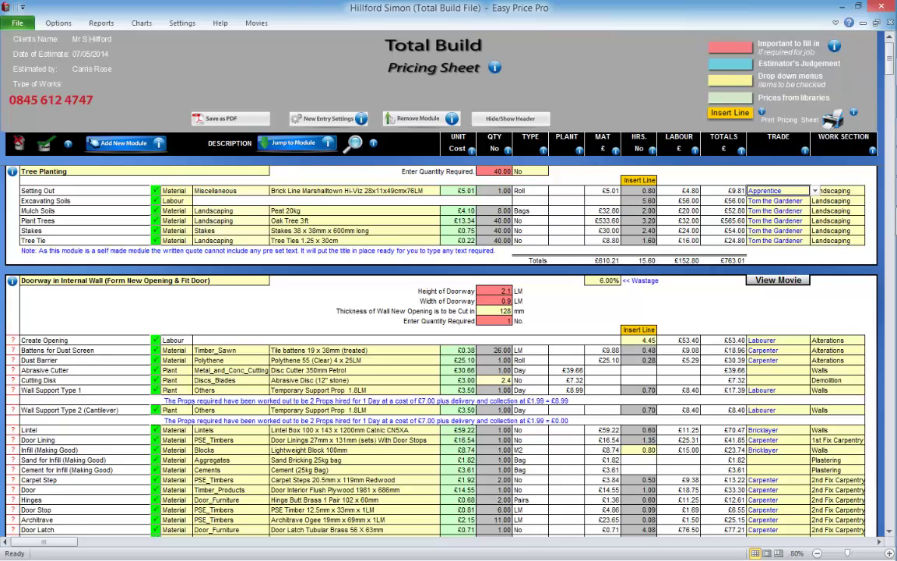
- Mark the Tree Tie line as not required, and include it in the Tree Planting module again
left_click(155, 240)
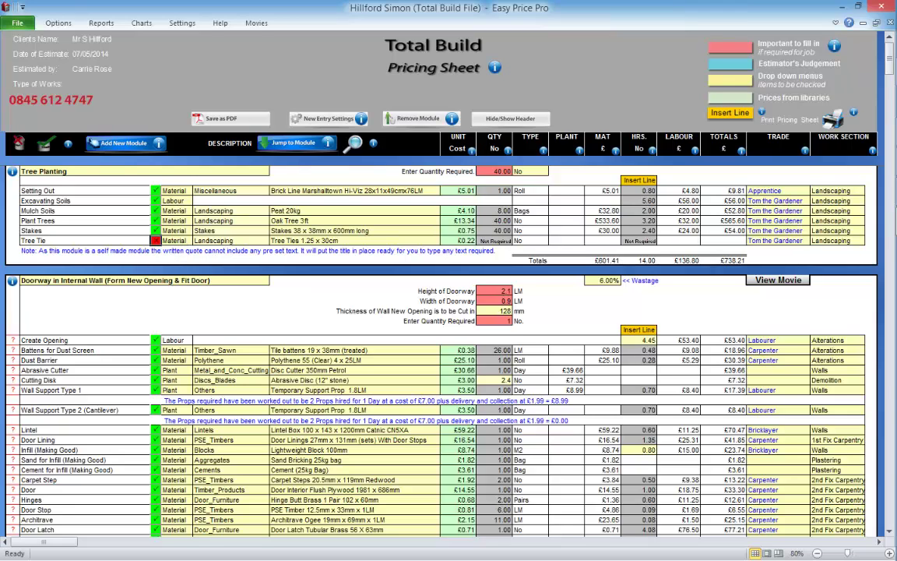
left_click(78, 241)
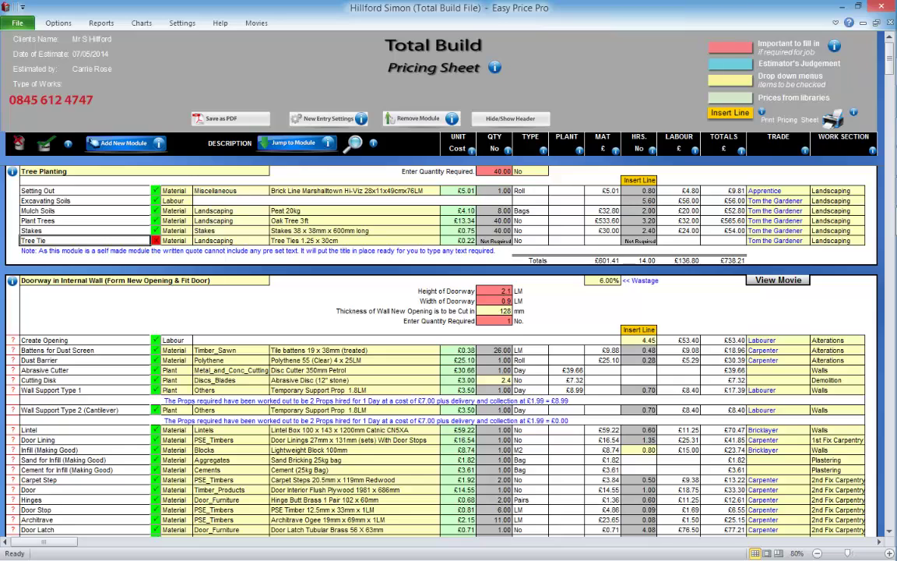
left_click(155, 240)
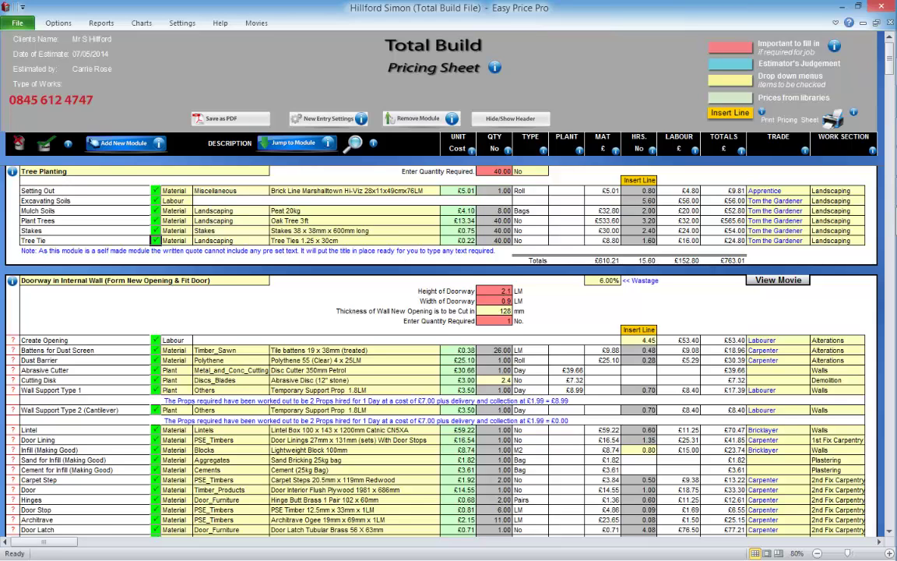
- Check the Tree Planting module's original settings in the Module Library and return to the pricing sheet
left_click(182, 23)
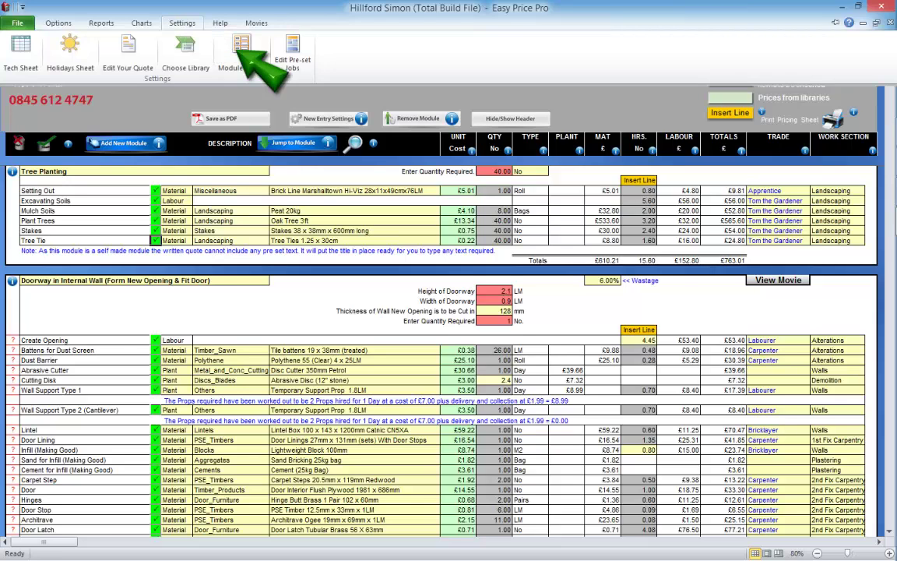
left_click(241, 50)
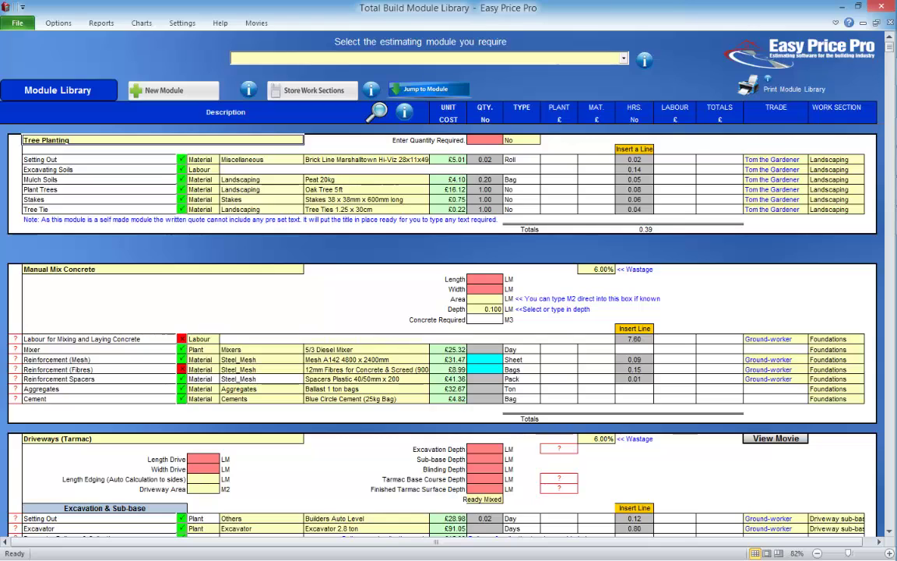
left_click(102, 22)
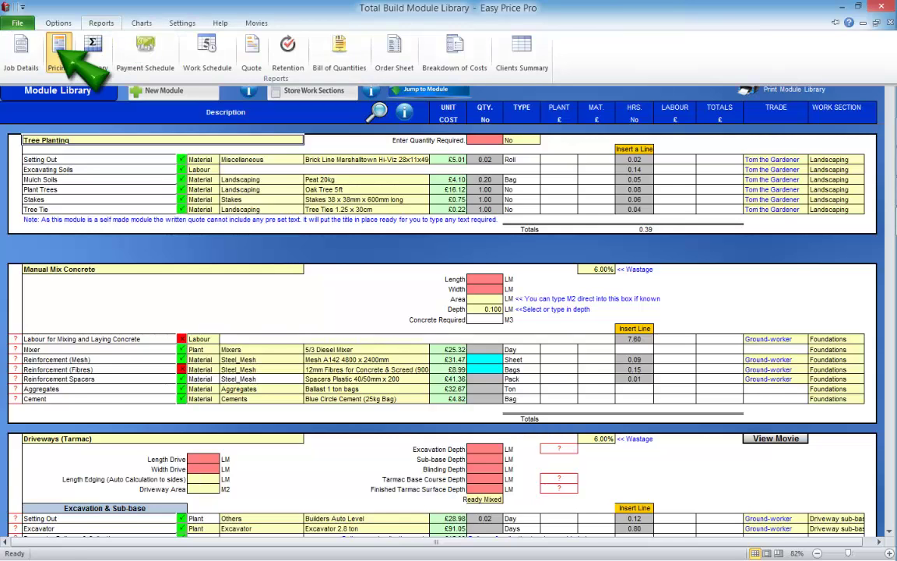
left_click(58, 53)
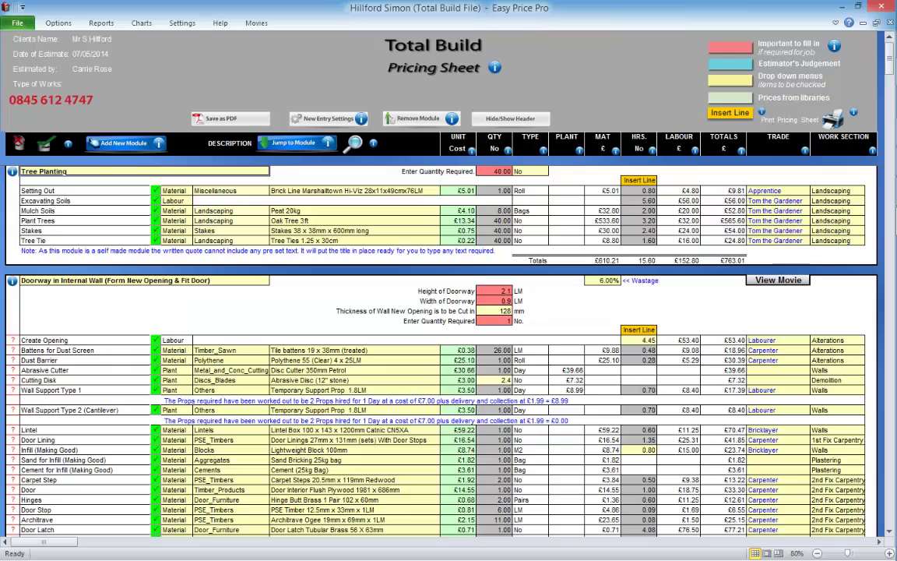
- Examine the work sections assigned to the pricing sheet's modules, from Tree Planting through to Kitchen
scroll(441, 350, "down", 5)
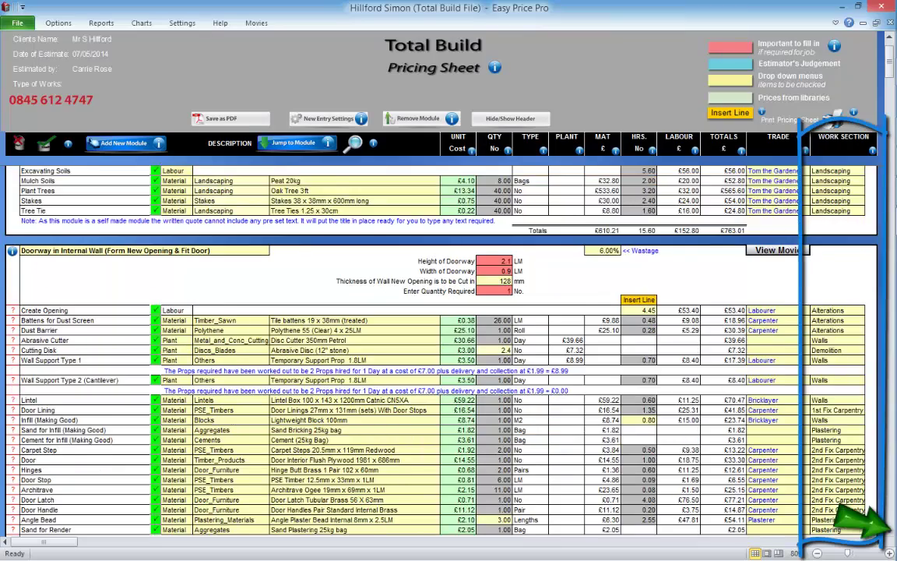
scroll(440, 350, "down", 15)
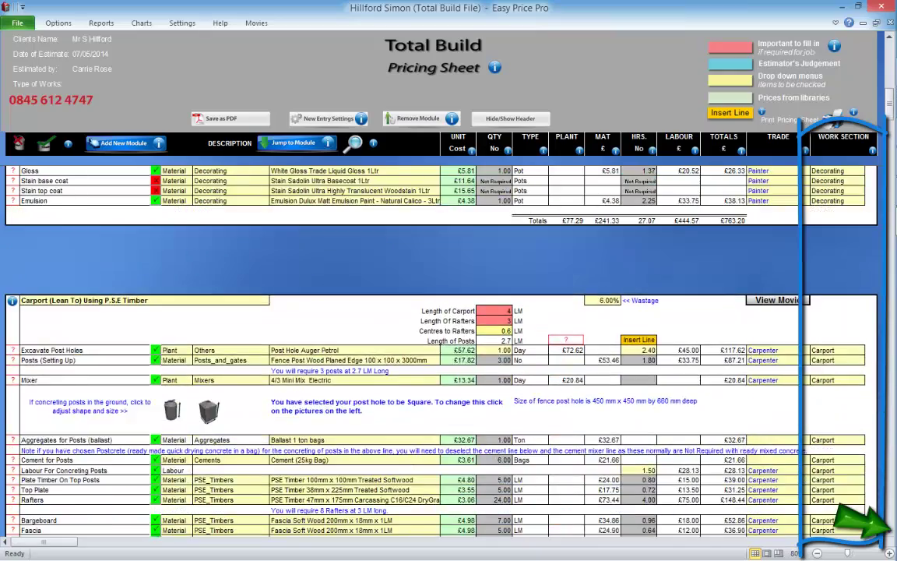
scroll(440, 350, "down", 20)
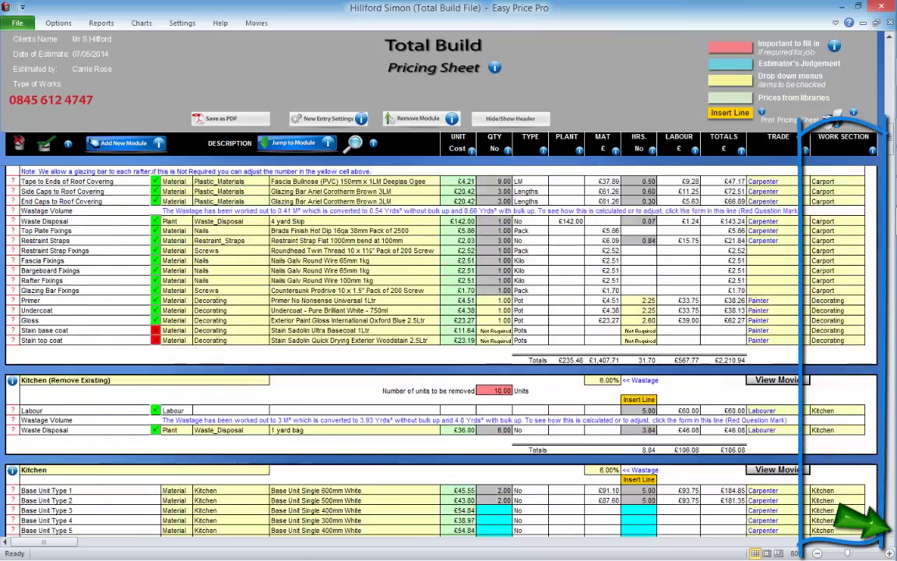
scroll(440, 350, "down", 4)
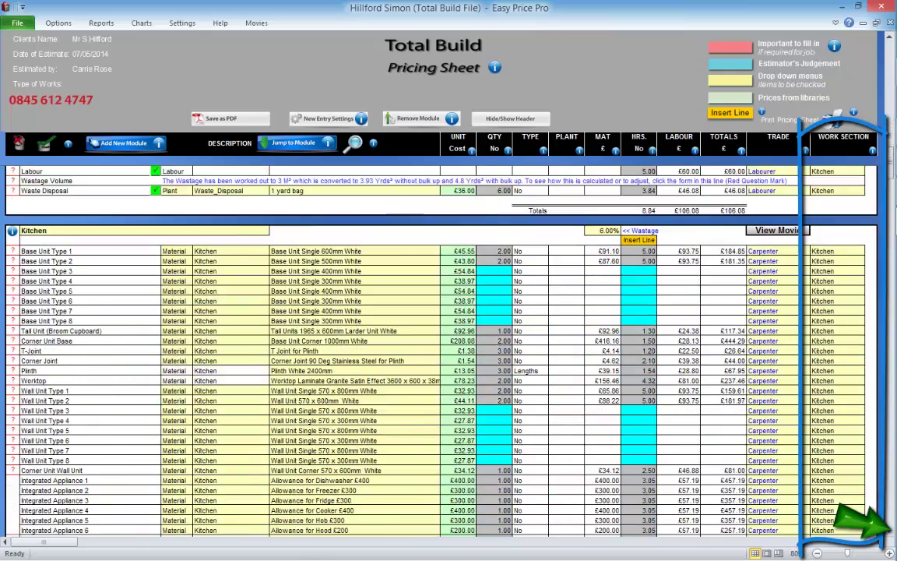
scroll(440, 351, "down", 3)
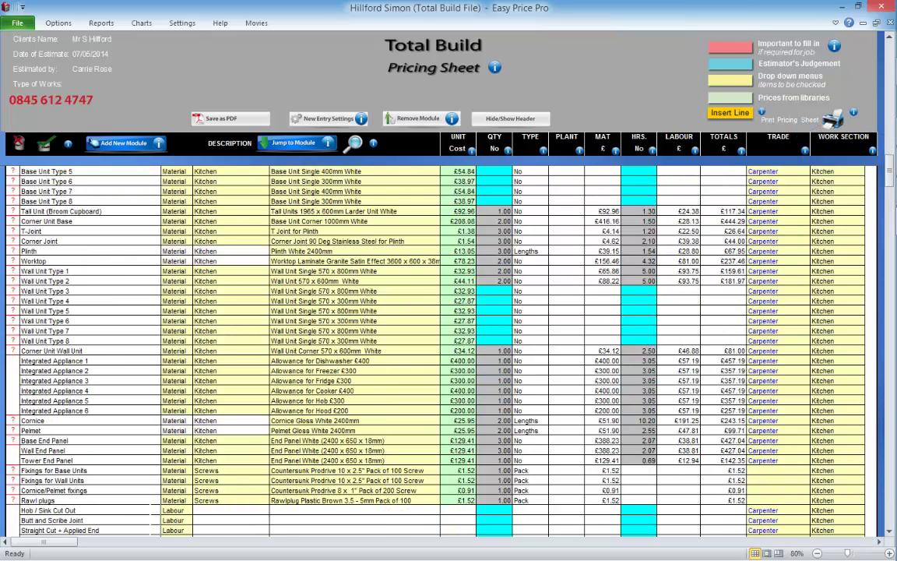
- Open the job's Summary report and view its cost, mark-up and quotation totals
left_click(99, 22)
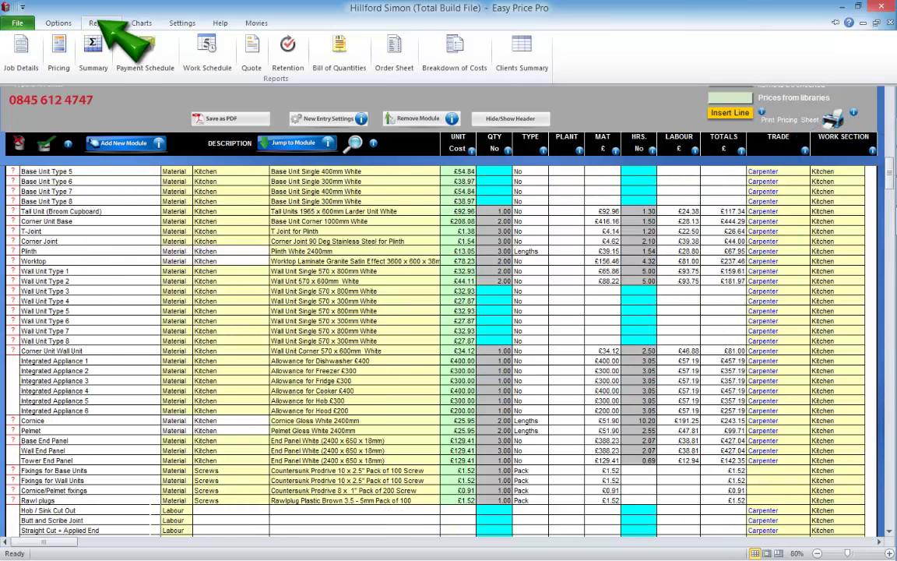
left_click(92, 40)
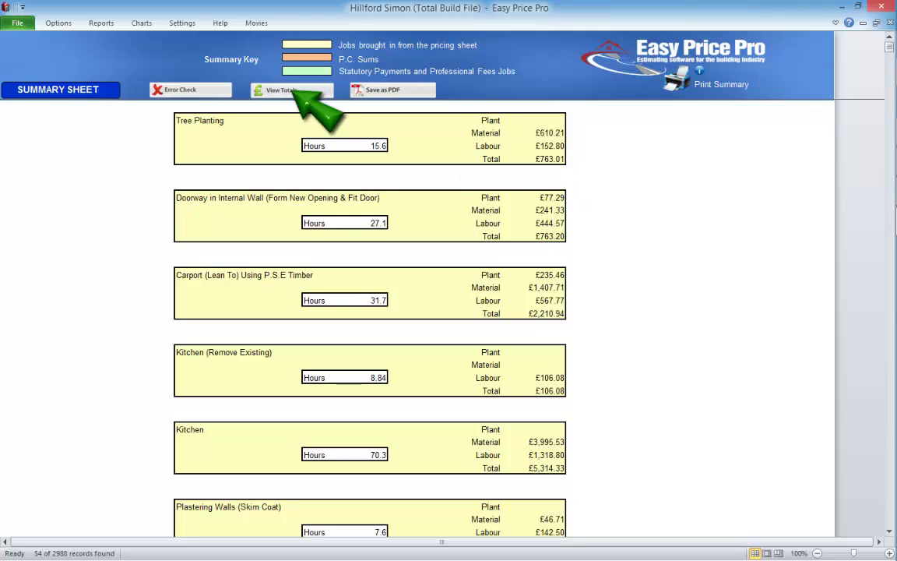
left_click(282, 89)
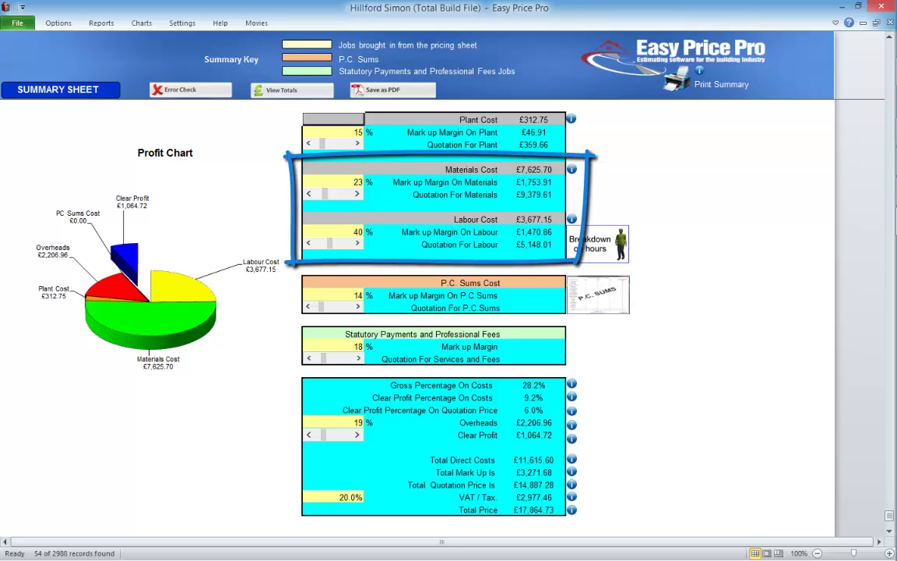
- Open the Payment Schedule report and examine the stage payments down to the Landscaping entry under Completion Works
left_click(101, 22)
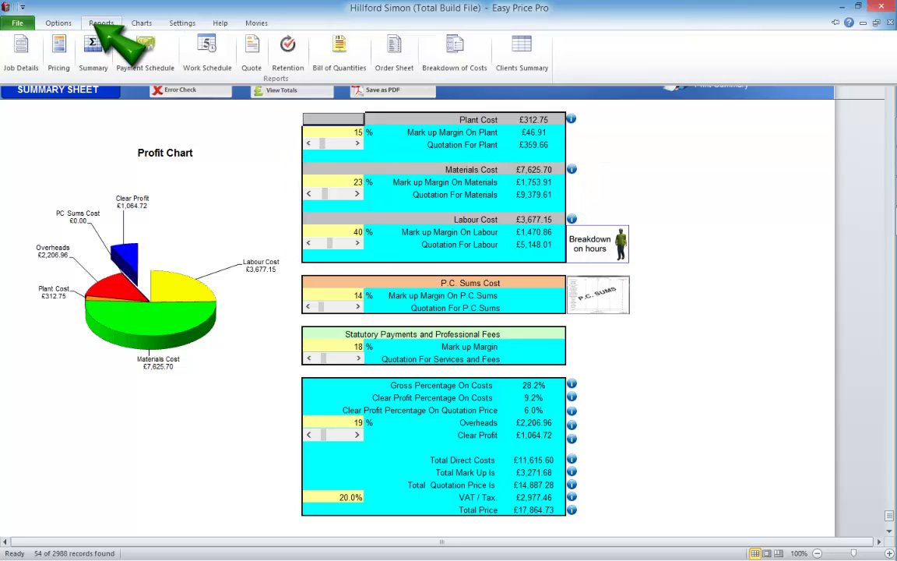
left_click(145, 49)
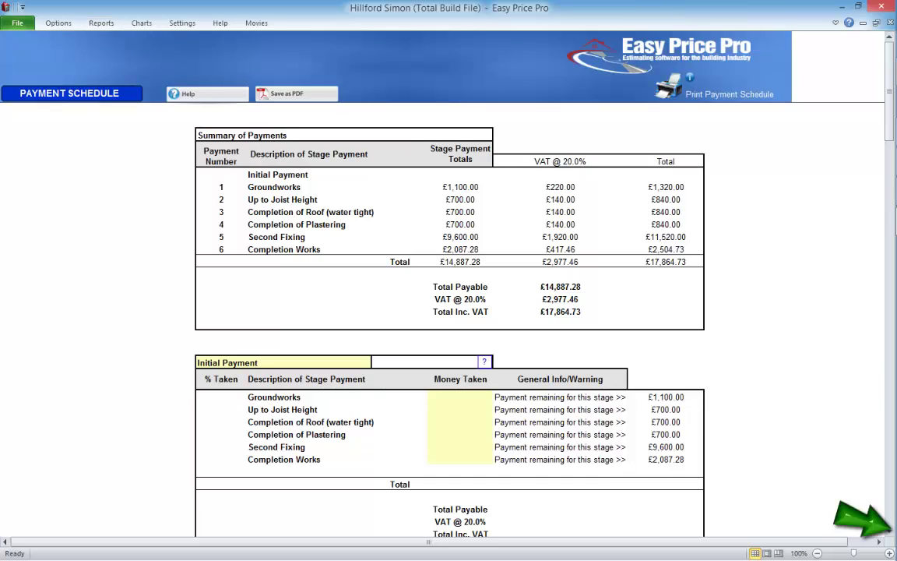
scroll(888, 533, "down", 15)
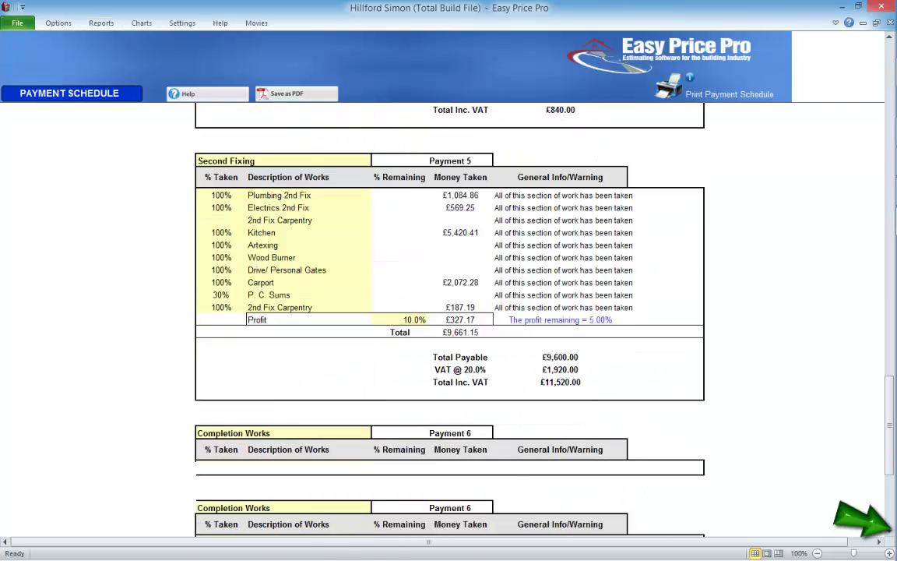
scroll(449, 319, "down", 4)
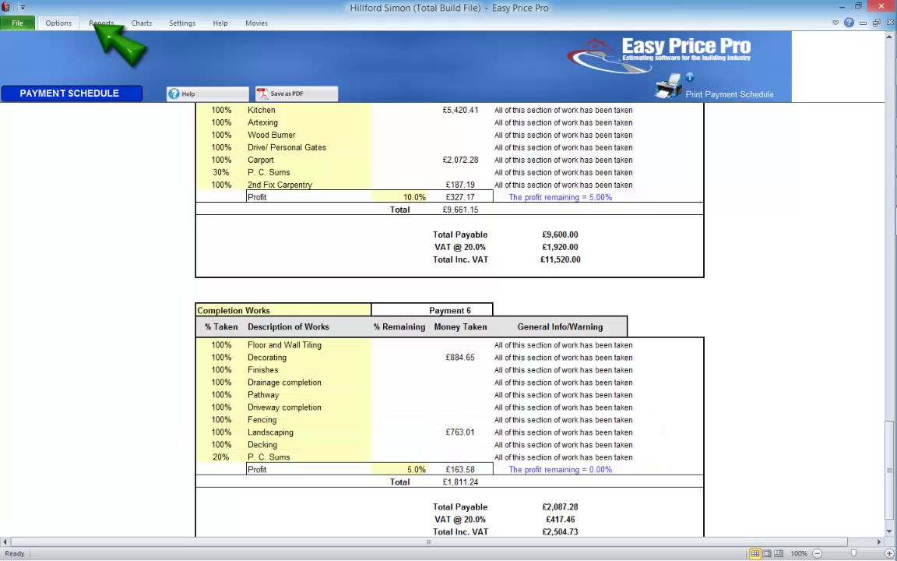
- Open the Work Schedule report and view the works schedule chart
left_click(101, 23)
left_click(207, 50)
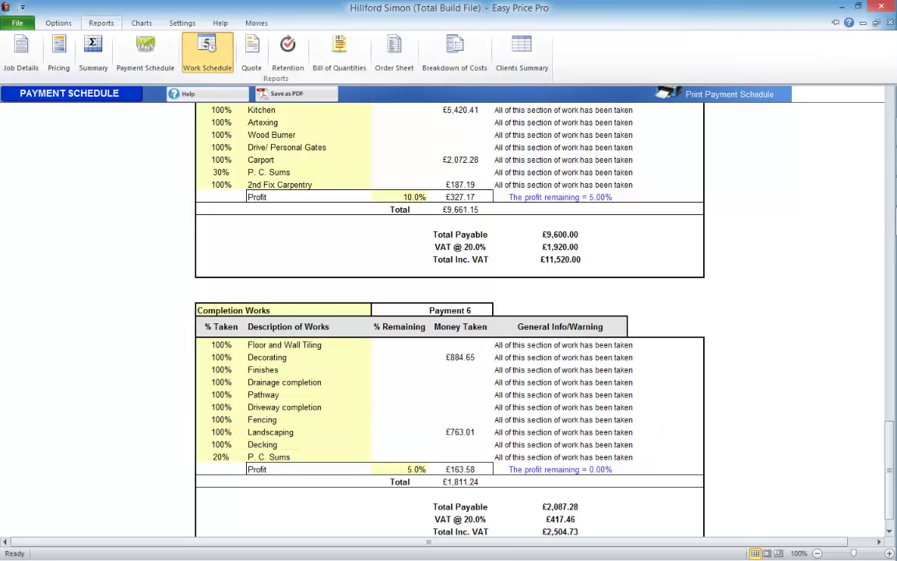
left_click(208, 96)
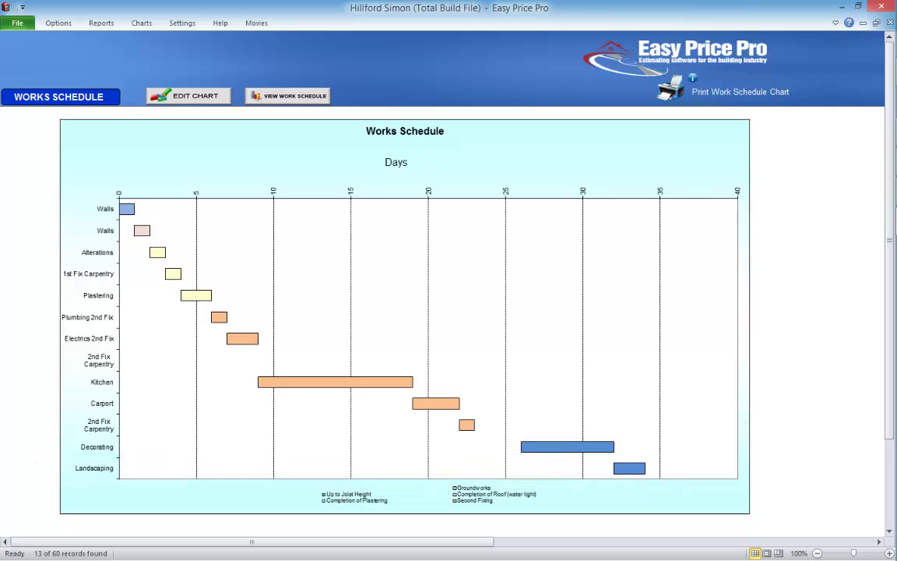
- Open the written quote and read through it to the Tree Planting heading in the list of works
left_click(101, 22)
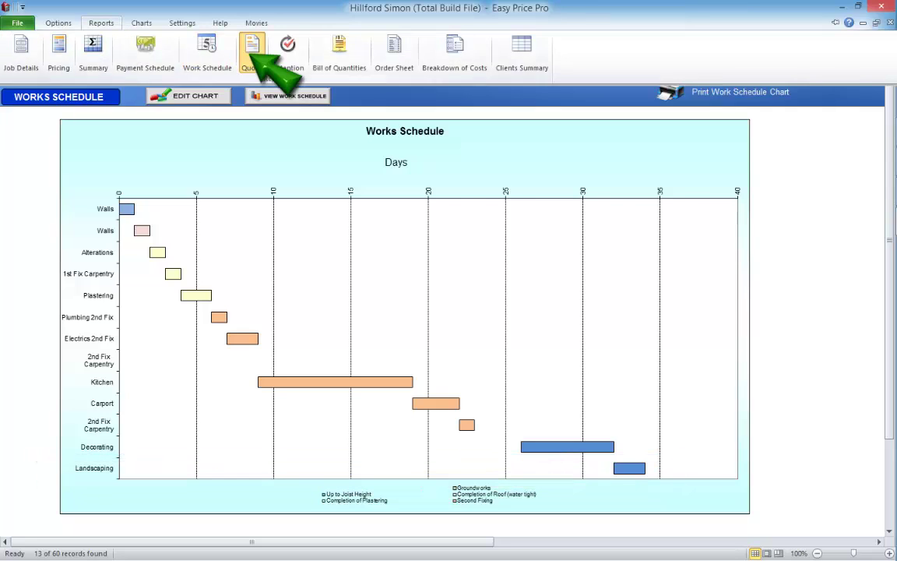
left_click(254, 53)
left_click(425, 261)
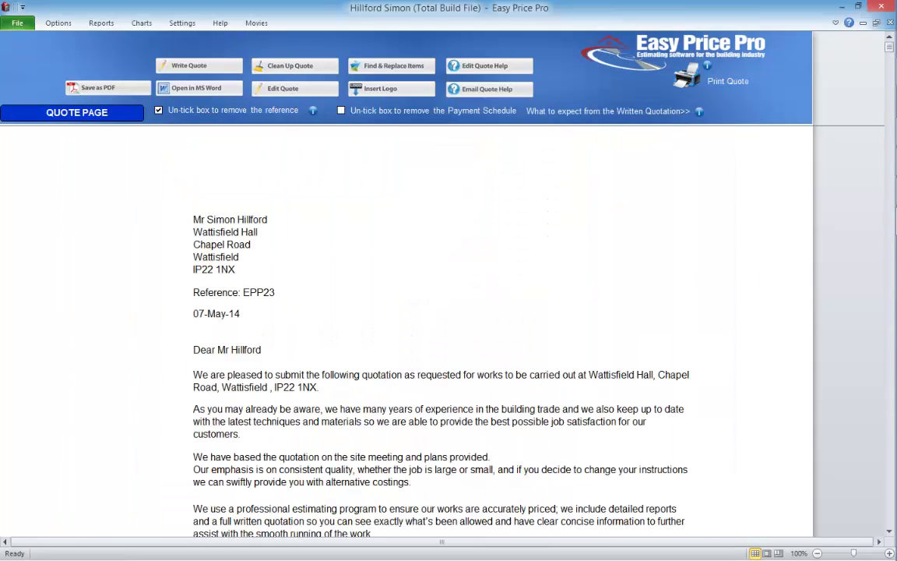
scroll(889, 531, "down", 6)
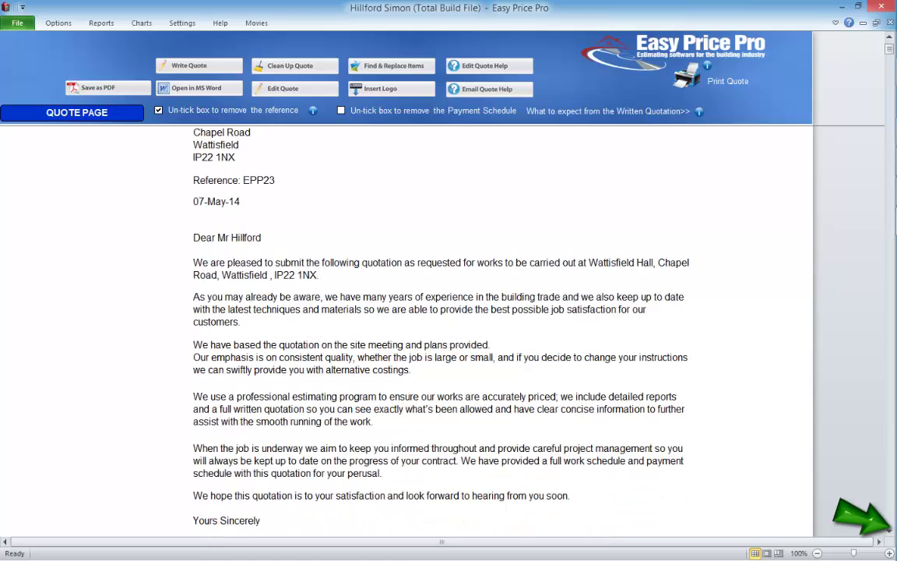
scroll(889, 531, "down", 6)
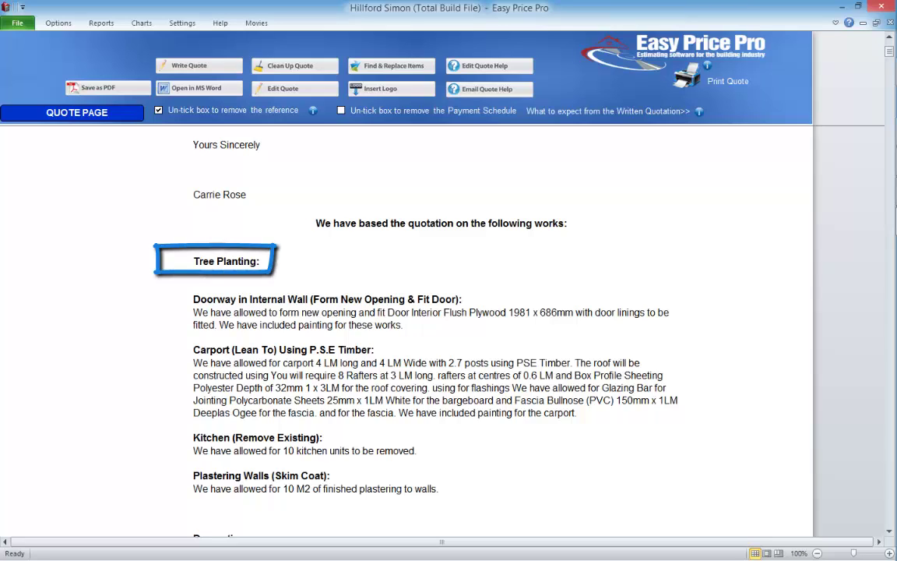
- Show the formula bar, enter "Allow for the planting of 40 trees" beneath the quote's Tree Planting heading, and remove the bar again
left_click(59, 23)
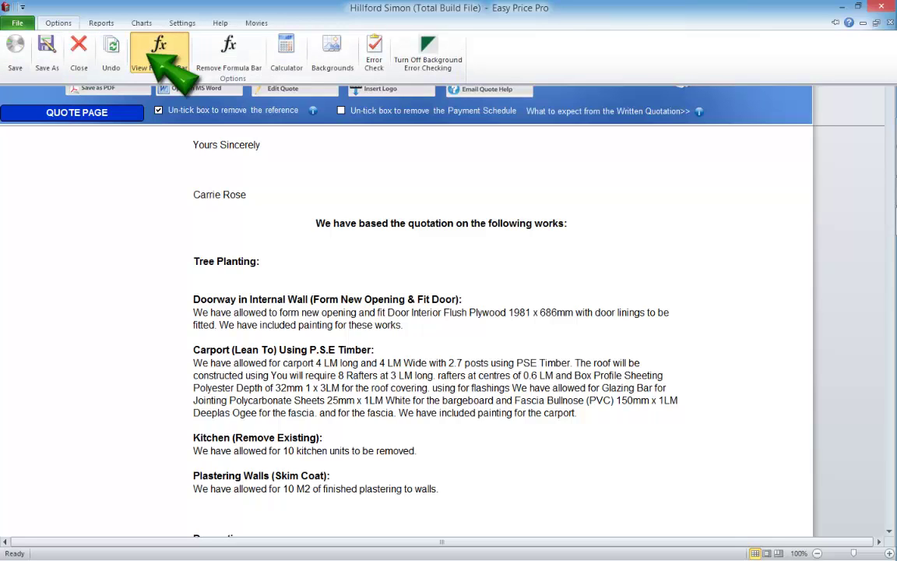
left_click(159, 51)
scroll(442, 327, "down", 1)
left_click(441, 227)
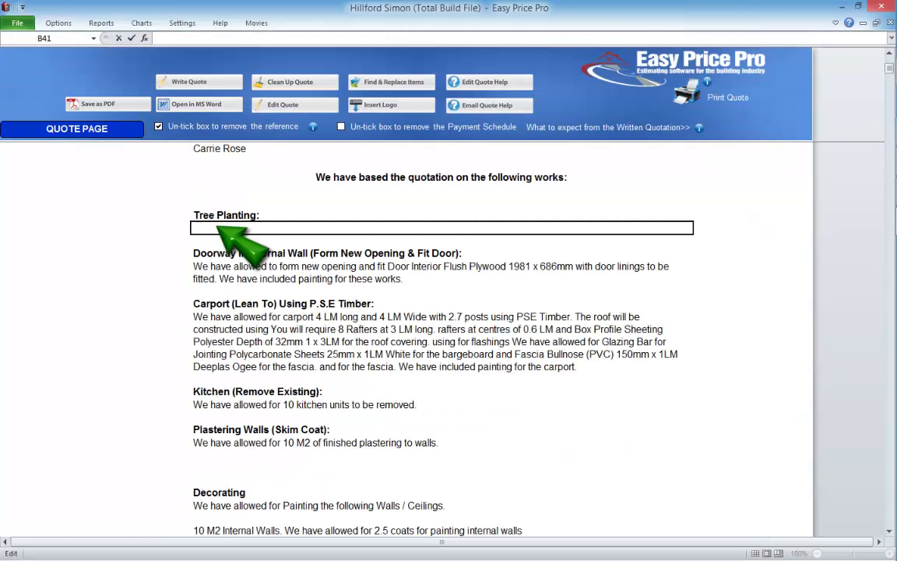
type("Allow")
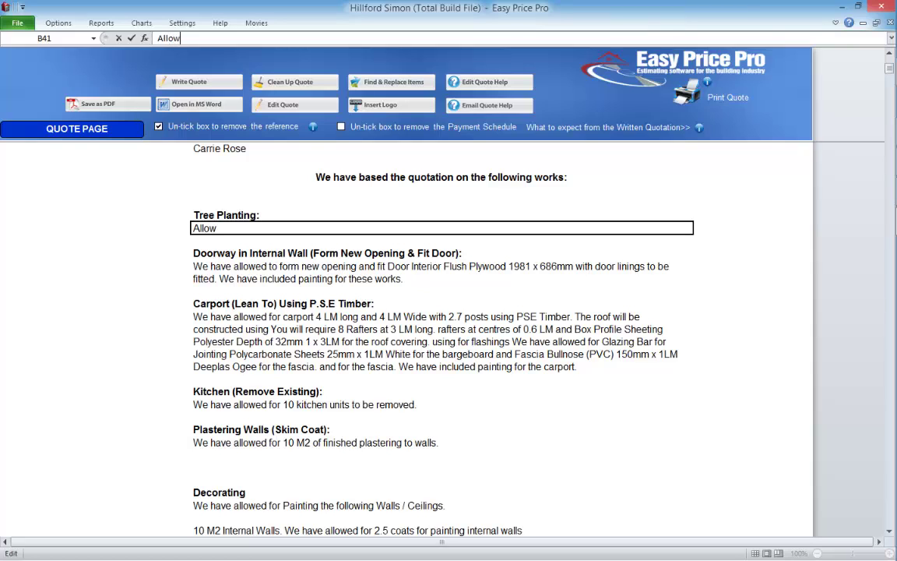
type(" for the pla")
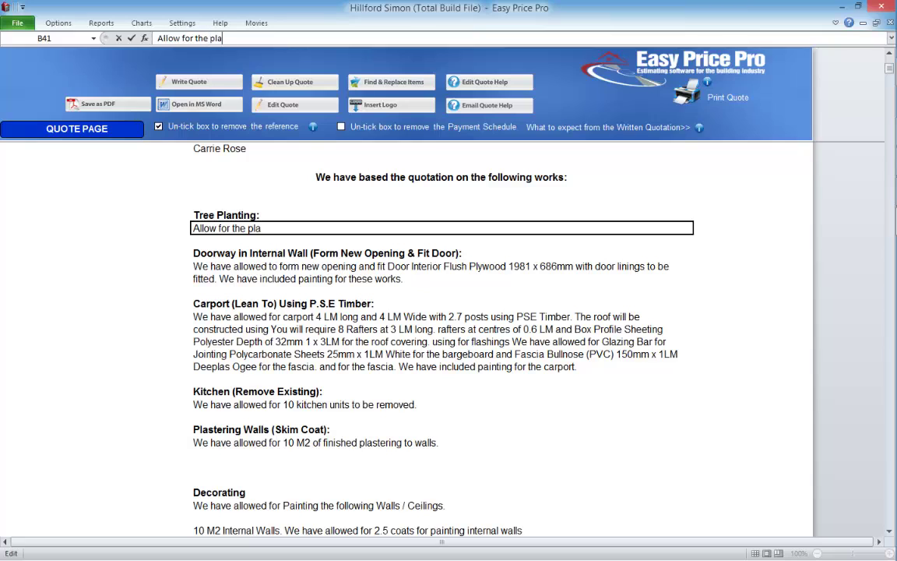
type("nting of 40 trees")
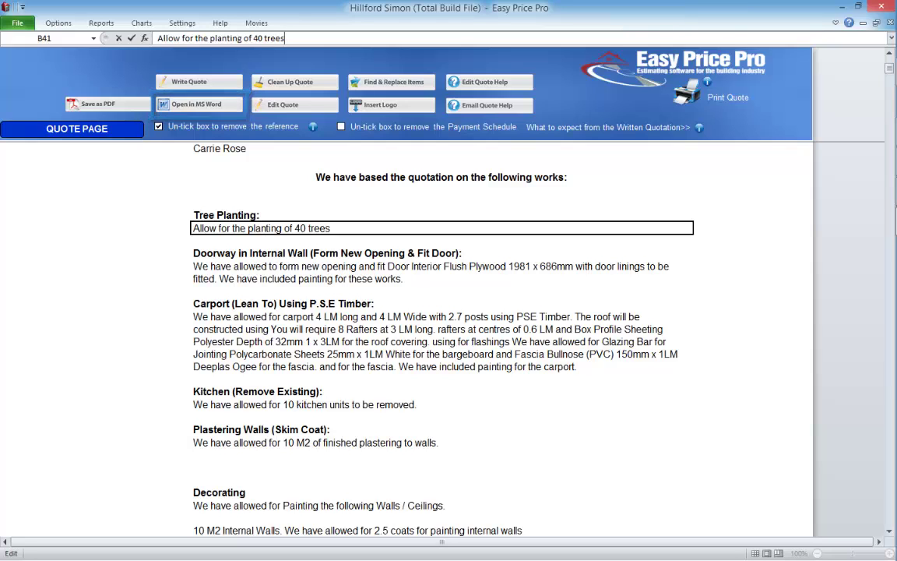
left_click(60, 22)
left_click(234, 56)
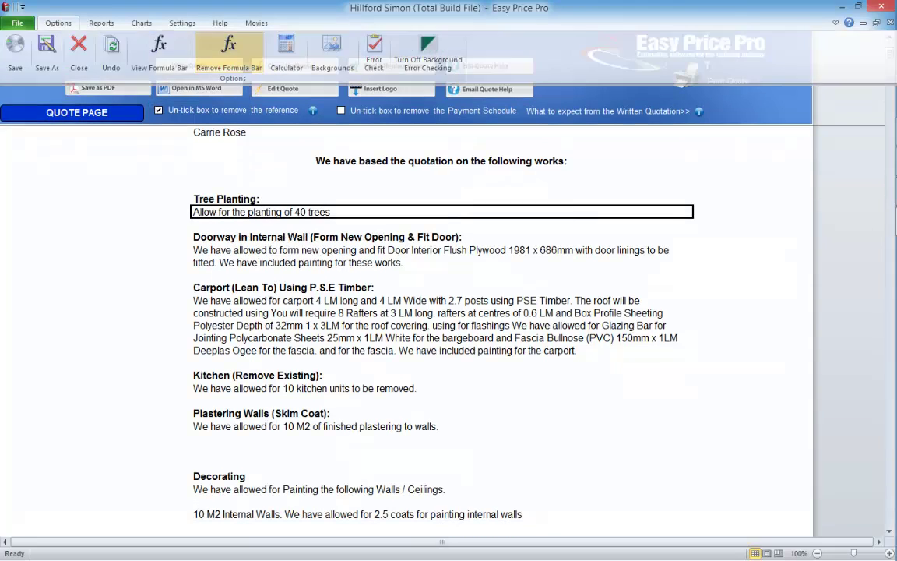
- Switch from the quote back to the Total Build Module Library
left_click(182, 23)
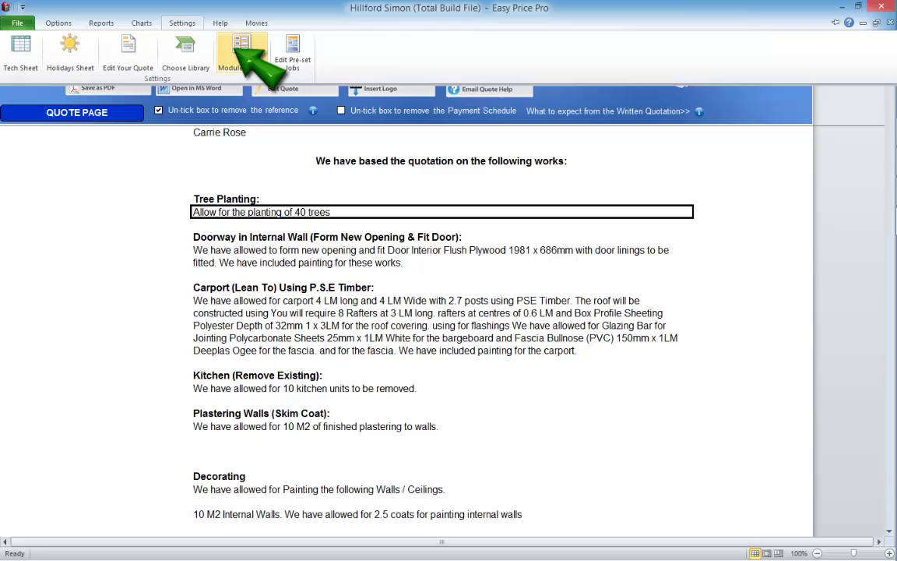
left_click(242, 52)
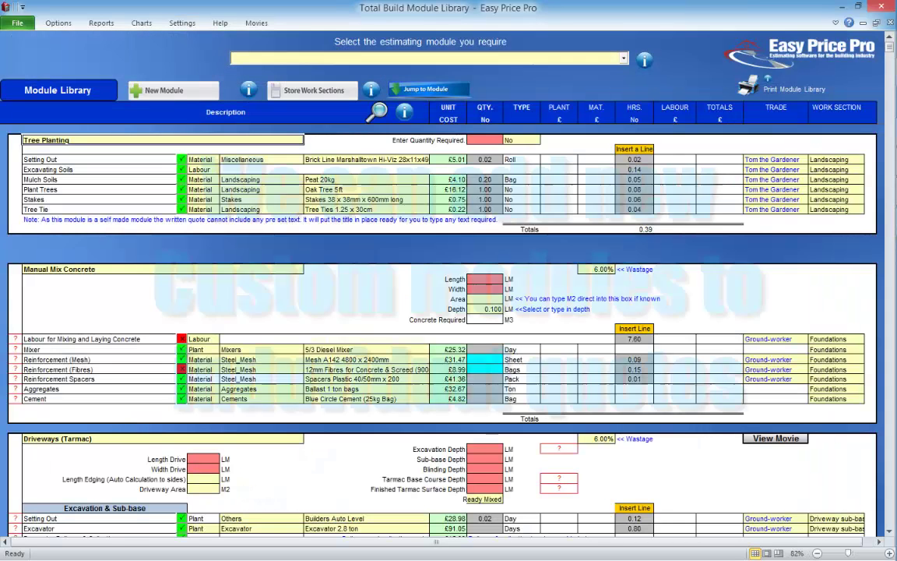